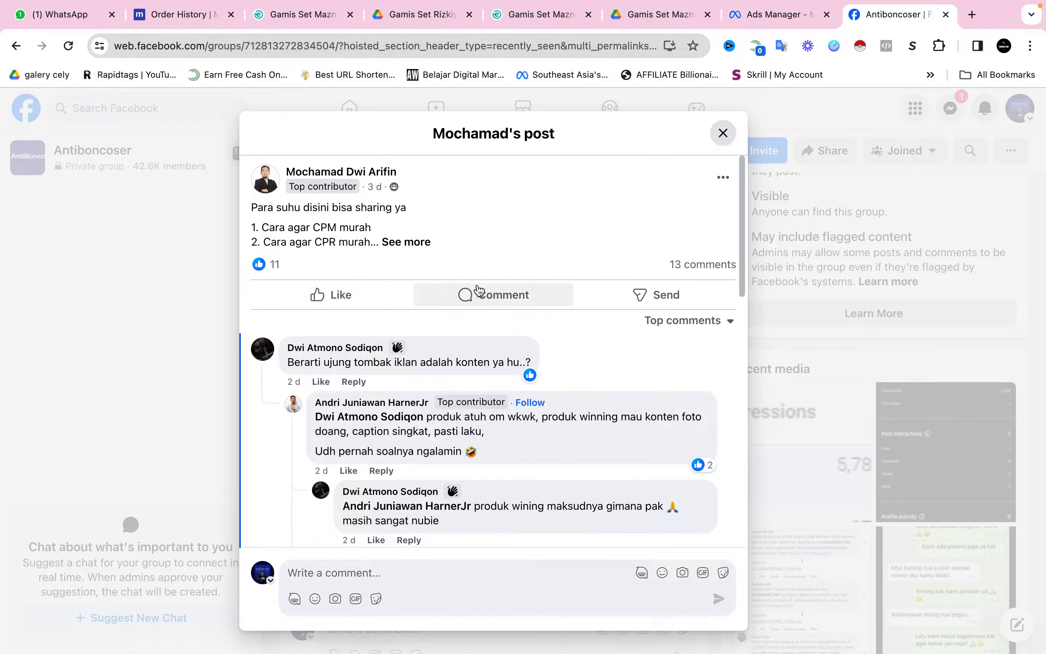
Expand the group post and highlight its two questions about getting a cheap CPM and a cheap CPR.
click(395, 243)
drag(372, 228, 263, 228)
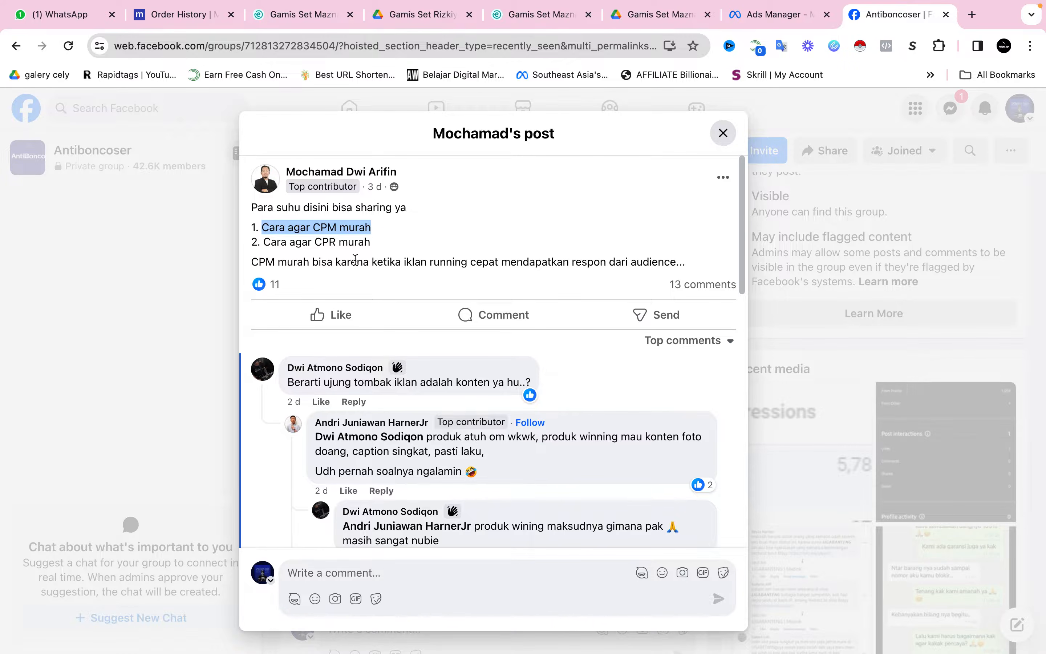
drag(372, 243, 264, 243)
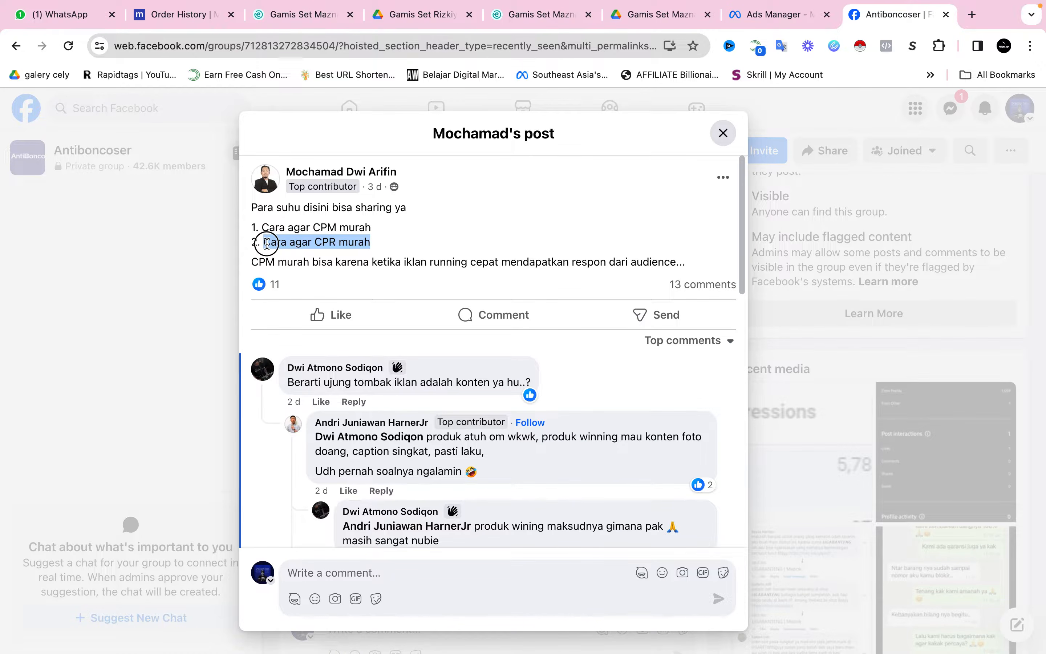
click(379, 250)
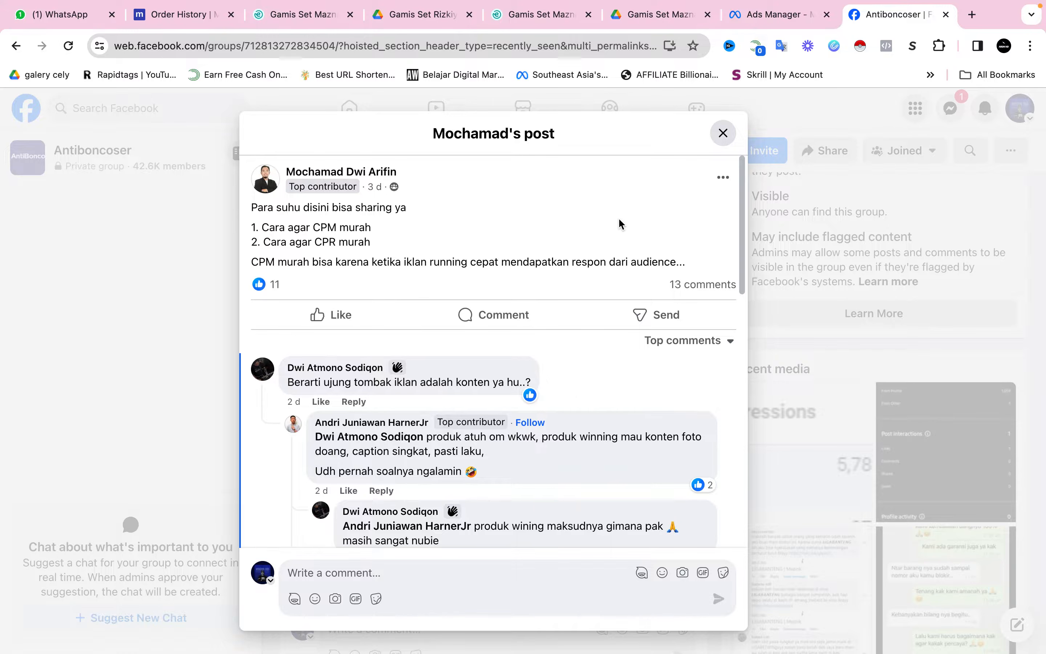
Switch to Ads Manager, dismiss the payment method notice and start a new campaign with the Sales objective.
click(759, 19)
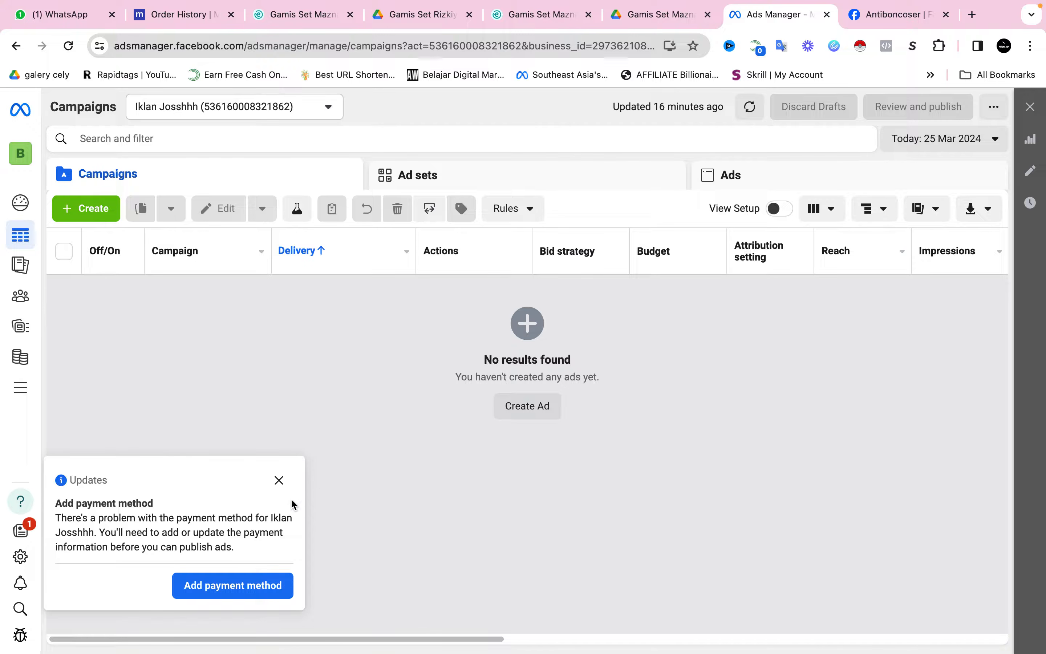
click(279, 480)
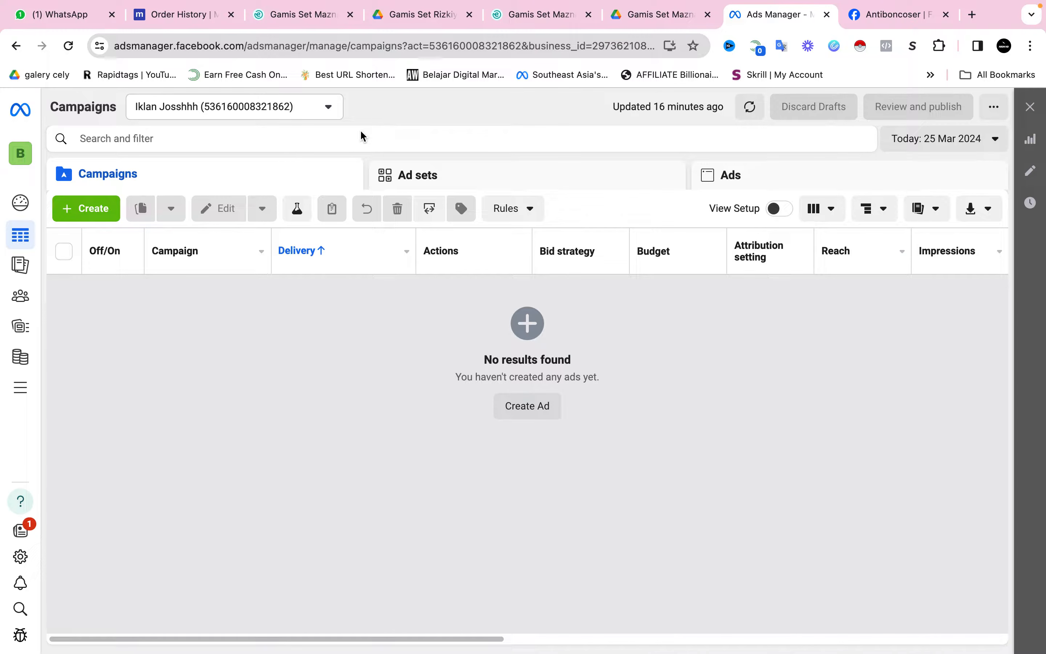
click(84, 214)
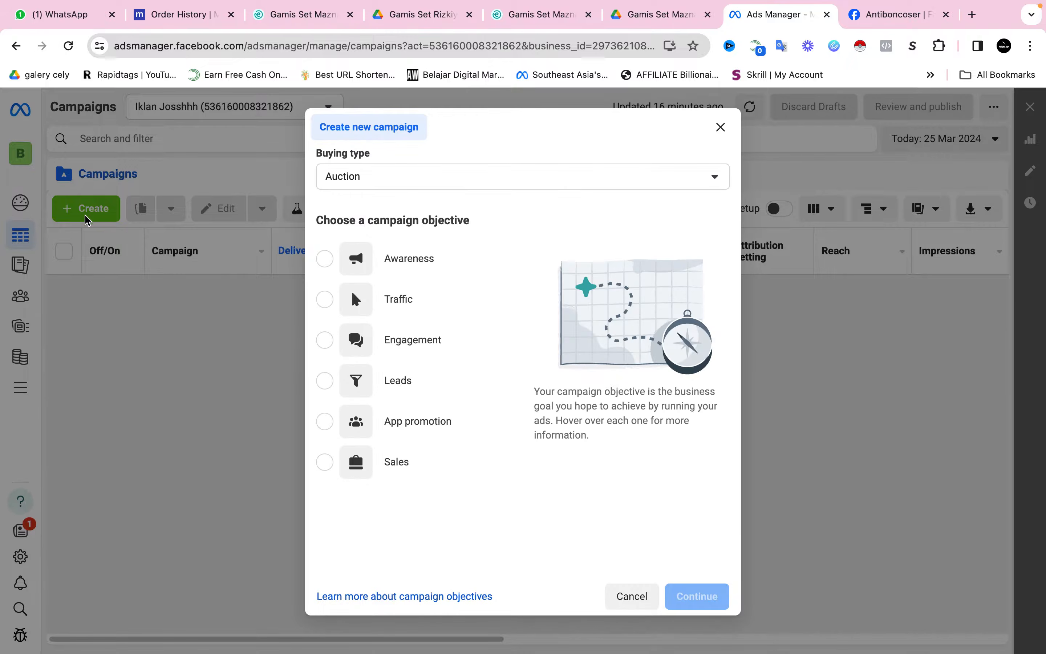
mouse_move(432, 469)
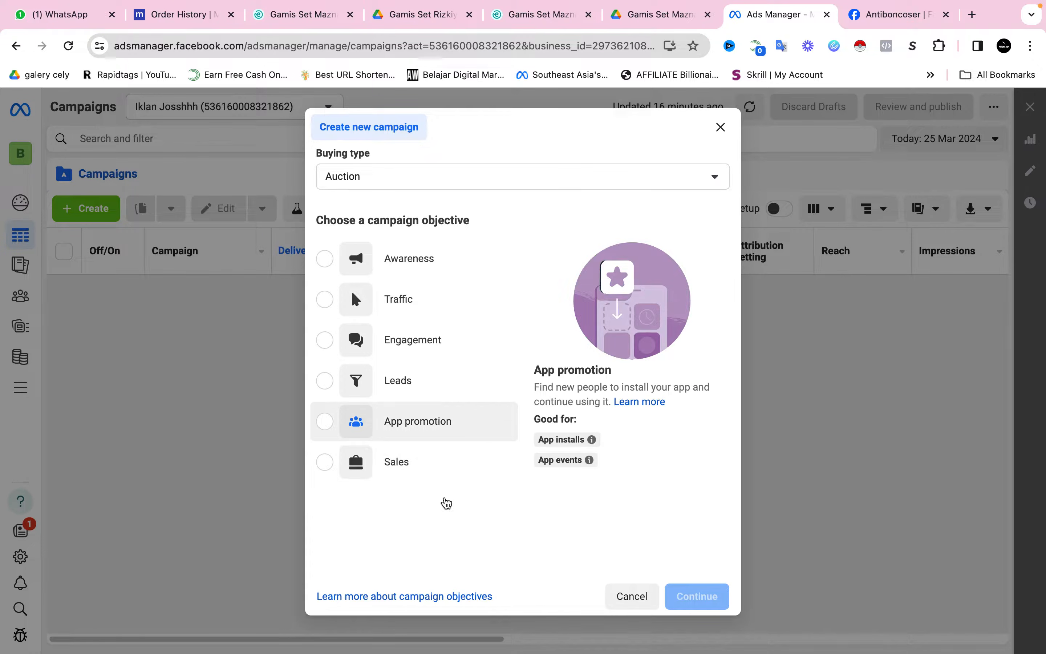
click(409, 472)
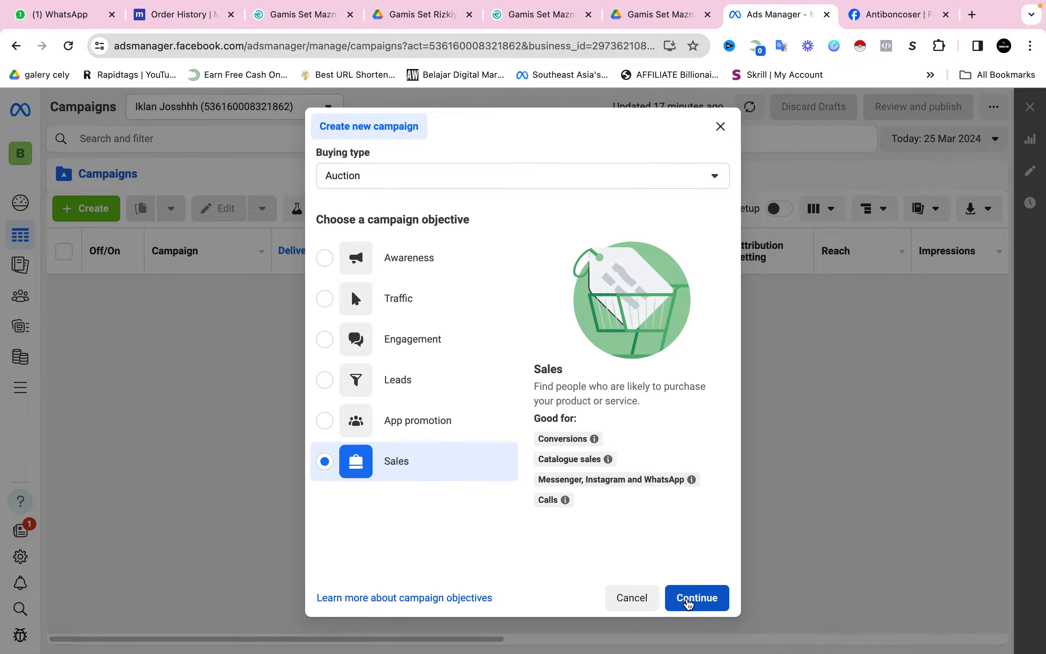
click(692, 601)
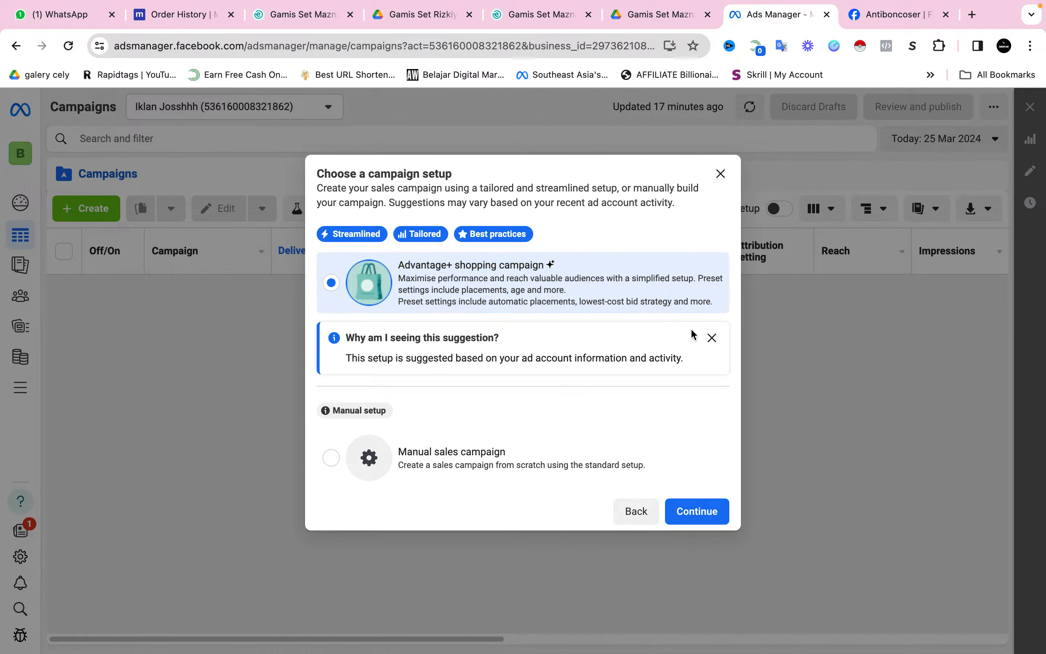
Dismiss the setup suggestion note and choose the Manual sales campaign setup for the new campaign.
click(714, 340)
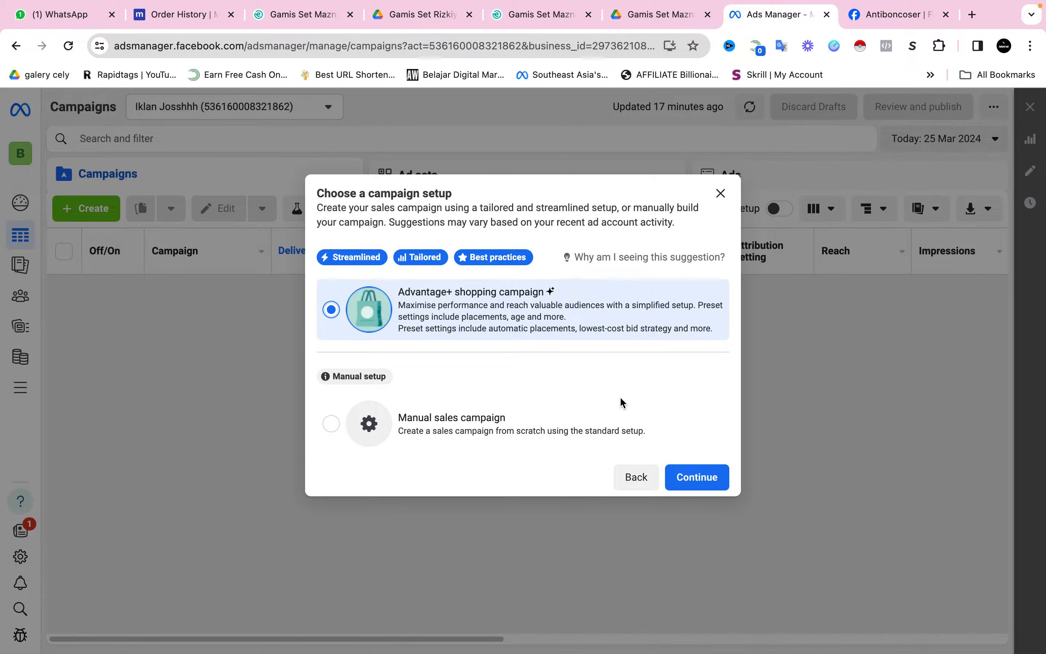
click(528, 426)
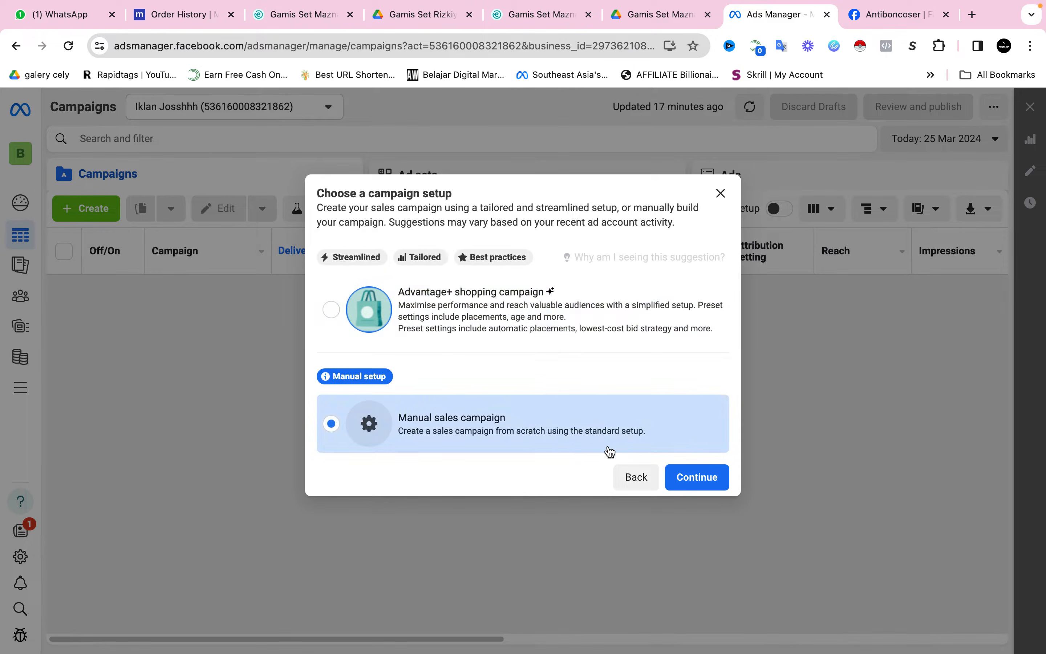
click(700, 481)
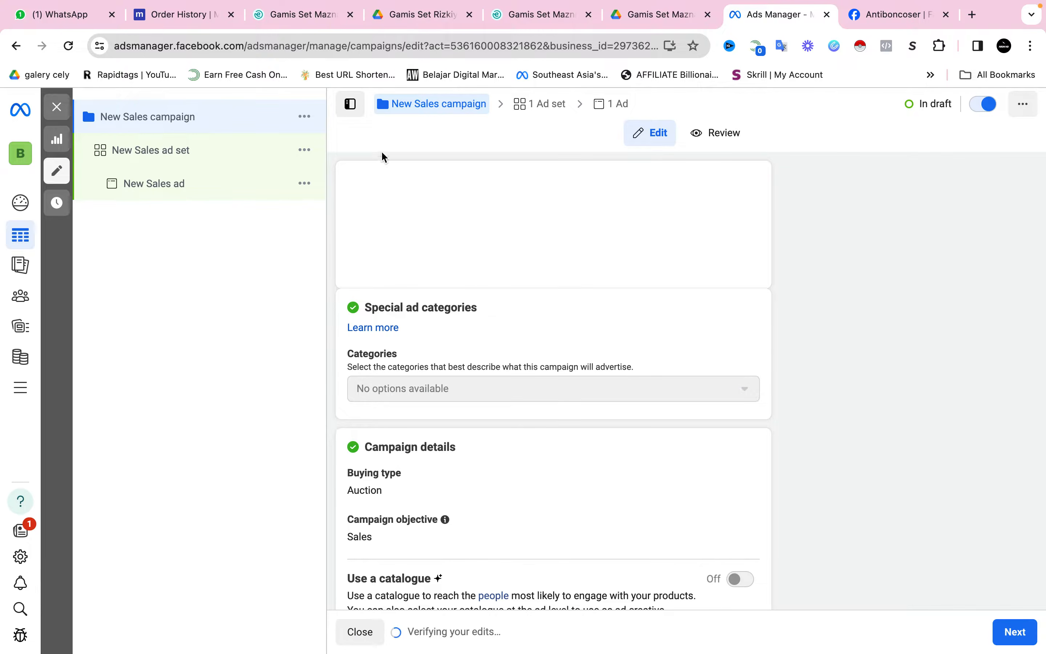
Rename the campaign as "campaign hari tanggal bulan dan tahun".
click(469, 215)
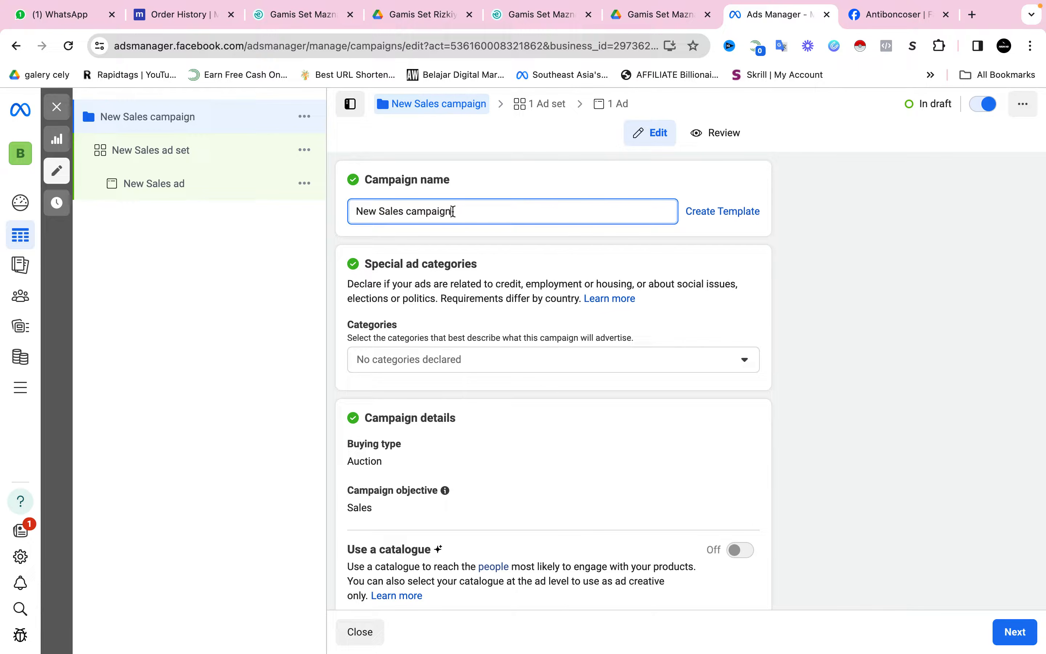
drag(458, 211, 348, 211)
text(campaign )
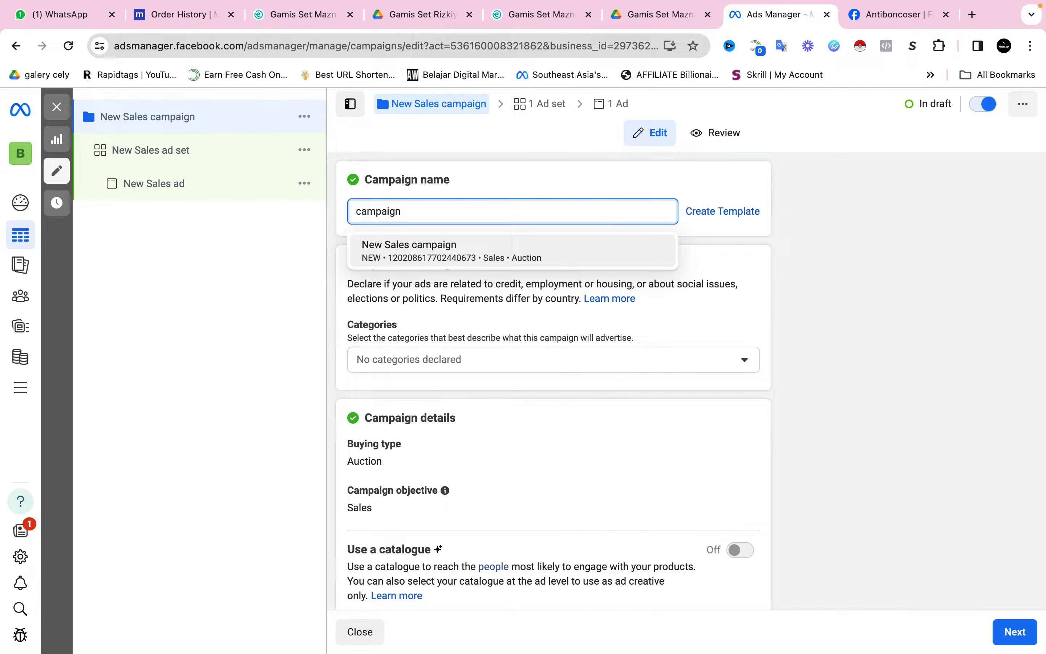
text(hari tangg)
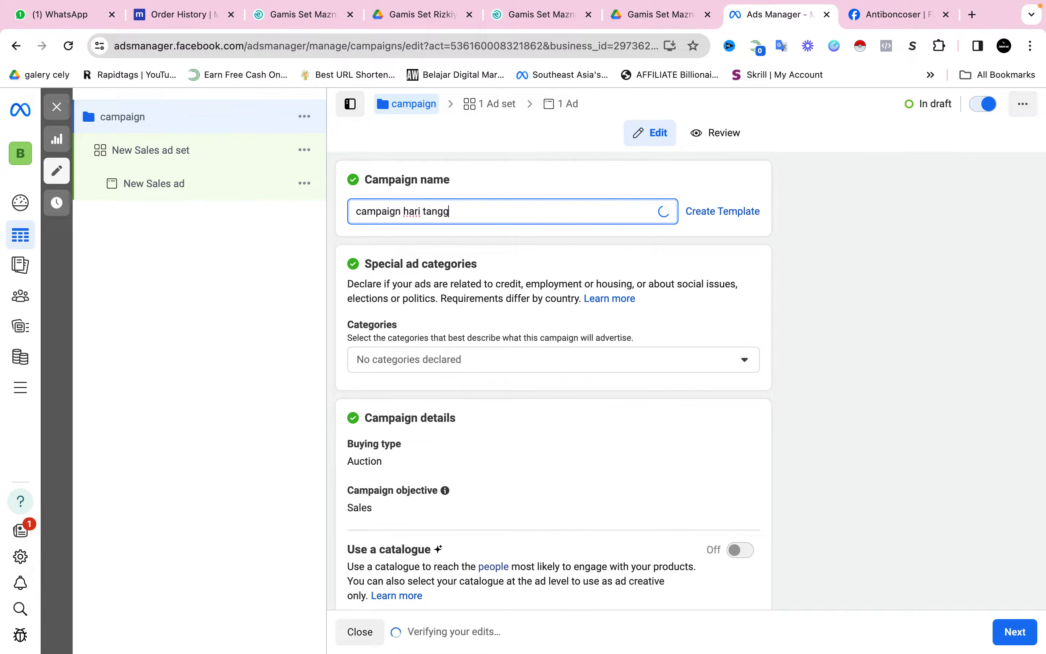
text(al dan tahun)
key(BackSpace)
key(BackSpace)
key(BackSpace)
key(BackSpace)
key(BackSpace)
key(BackSpace)
key(BackSpace)
key(BackSpace)
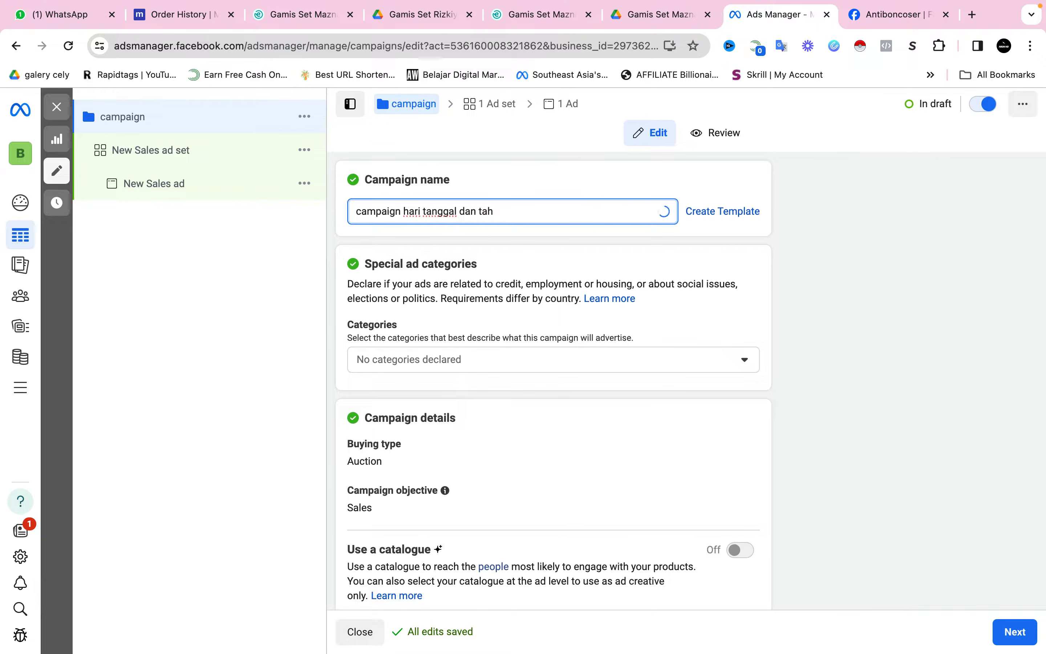
text(bulan dan tahun)
click(490, 177)
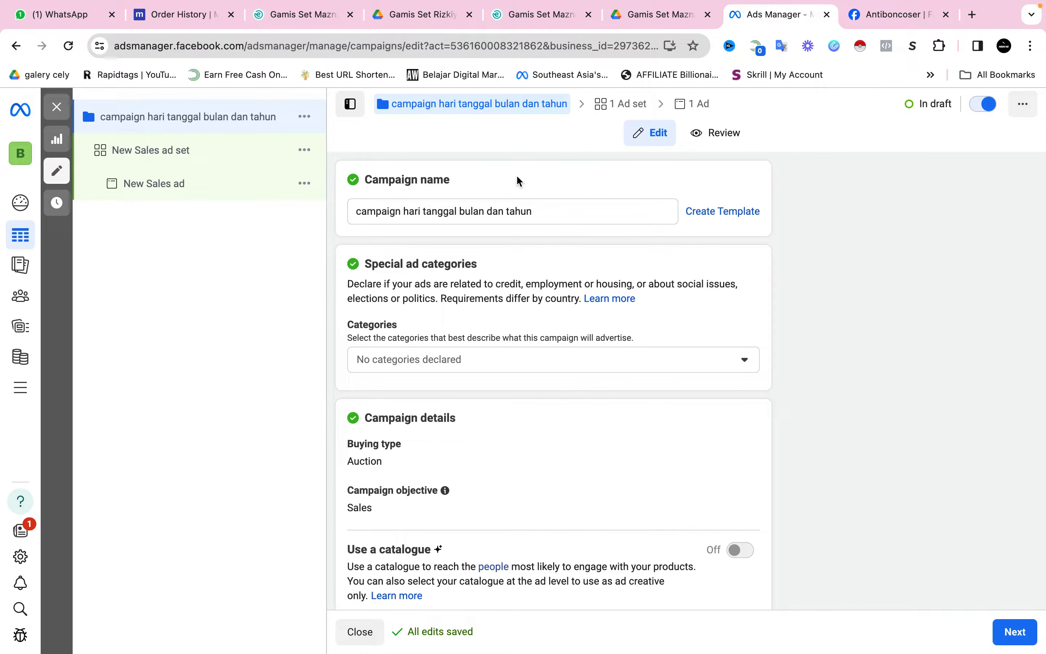
mouse_move(778, 5)
click(498, 210)
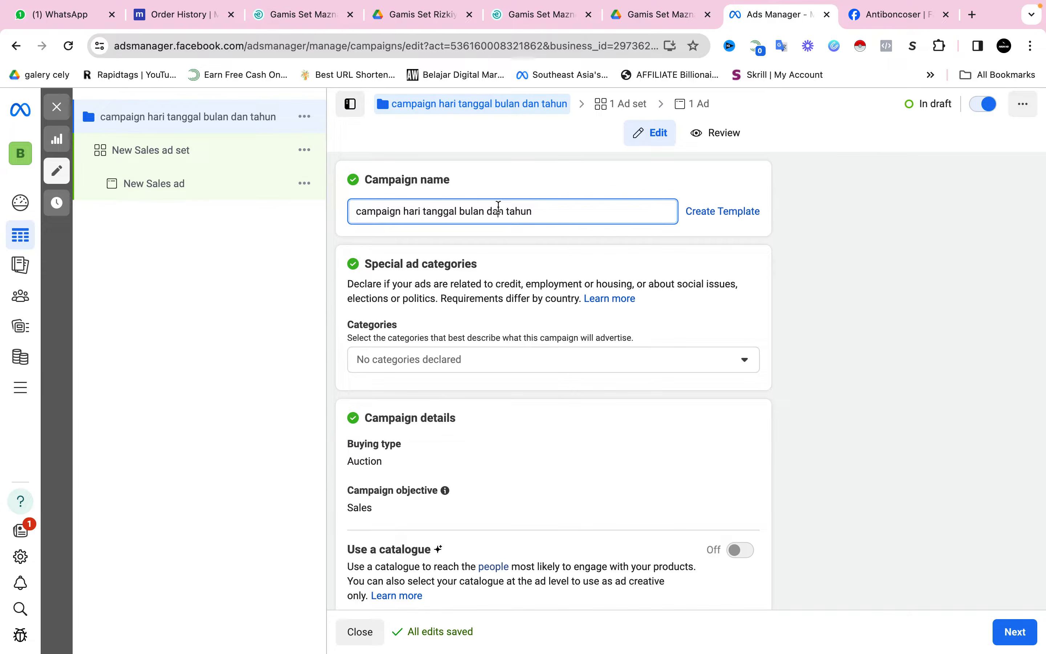
click(496, 175)
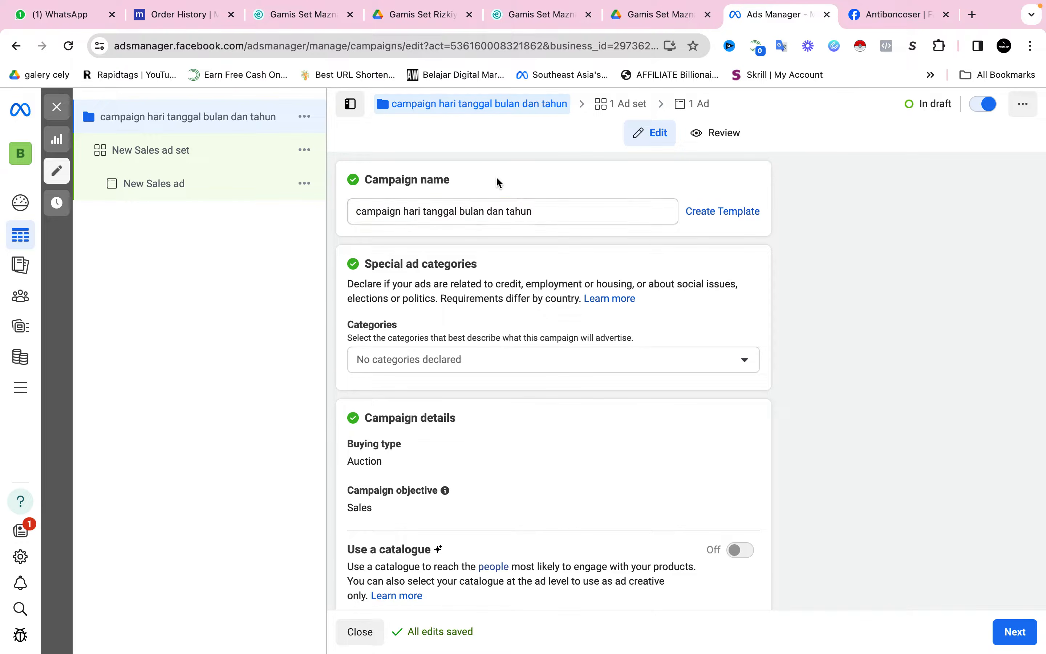
Turn on Advantage campaign budget for the campaign and display its budget settings.
scroll(484, 340, down, 3)
scroll(484, 339, down, 3)
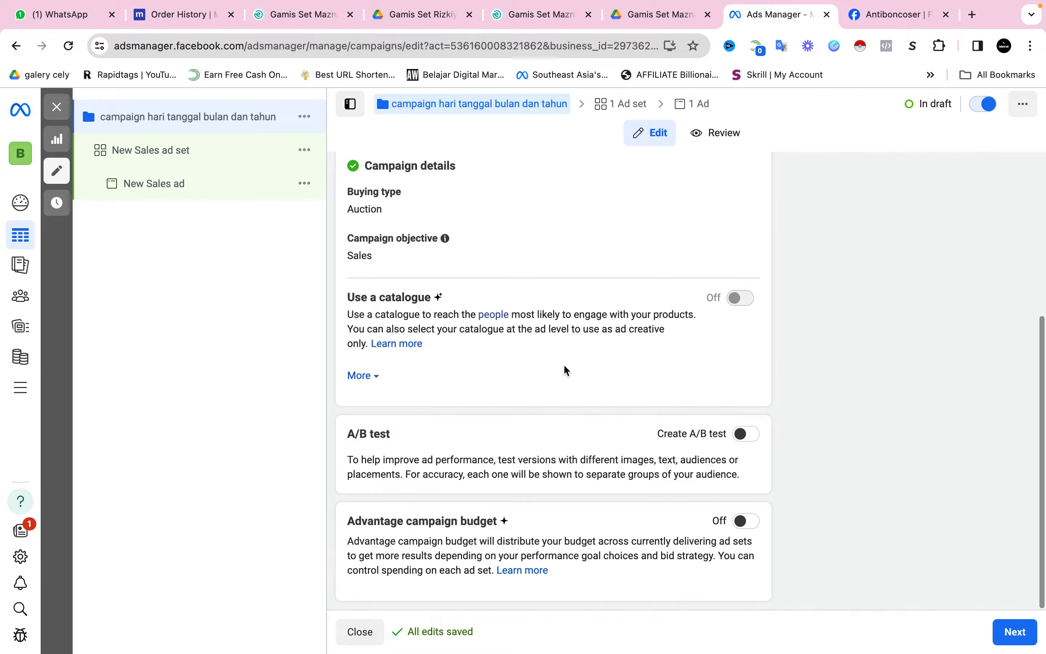
click(753, 531)
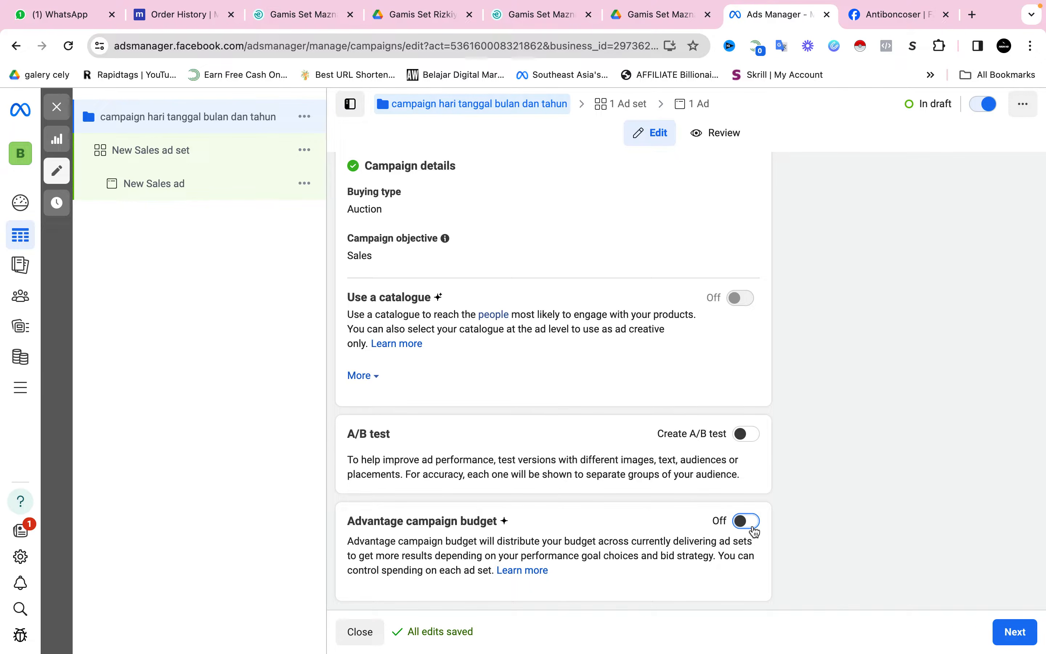
scroll(713, 525, down, 3)
scroll(711, 519, down, 3)
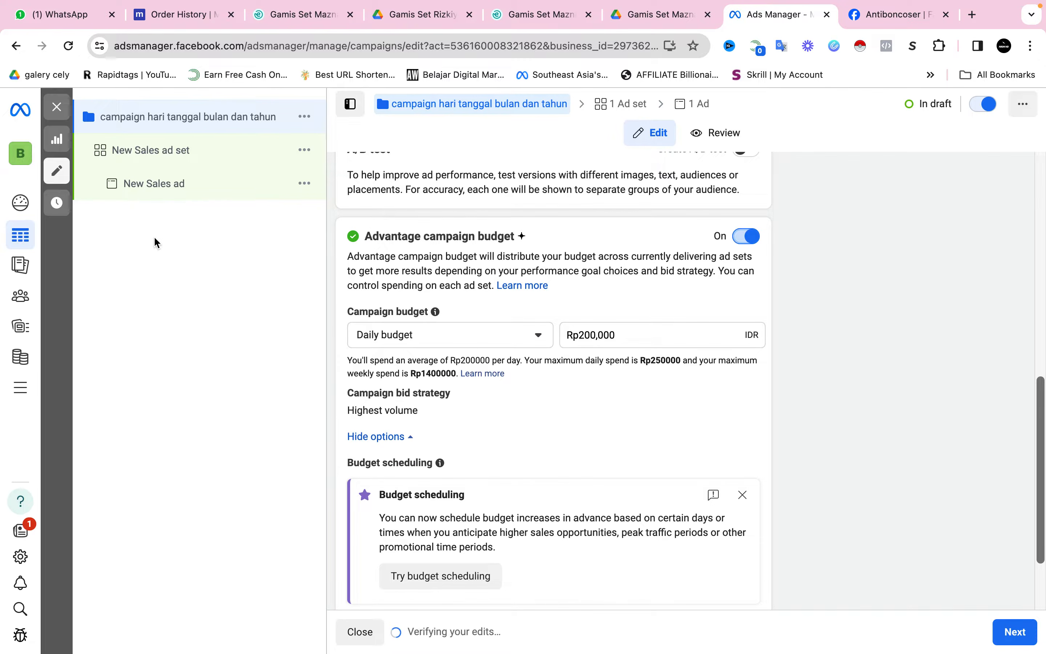
Open the New Sales ad set and set its conversion event to Initiate checkout.
click(160, 159)
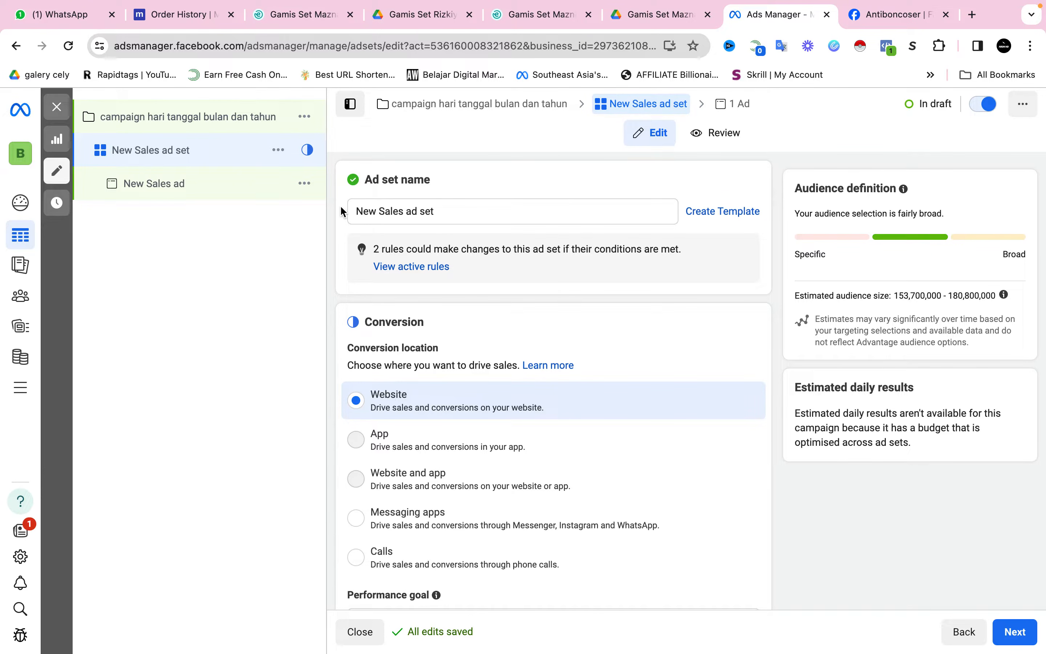
scroll(510, 305, down, 3)
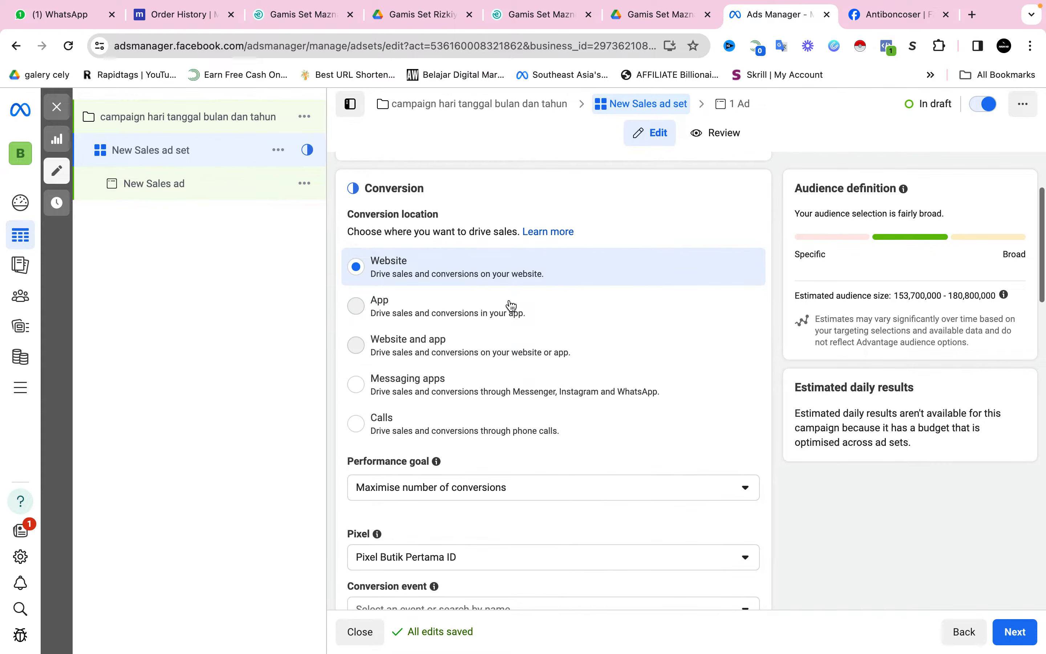
scroll(389, 255, down, 5)
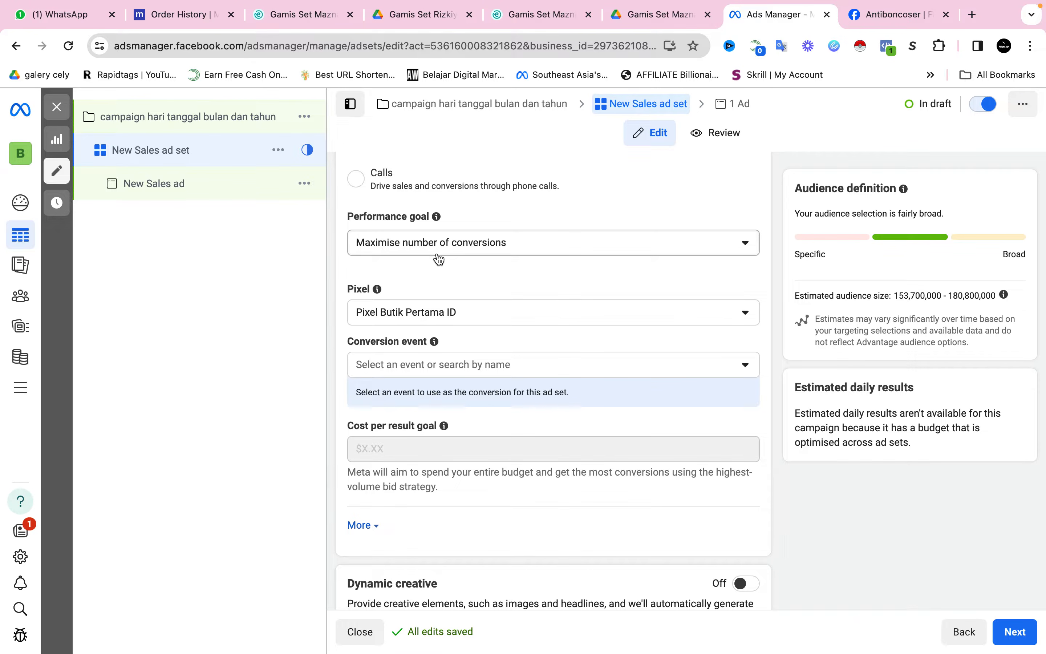
click(491, 370)
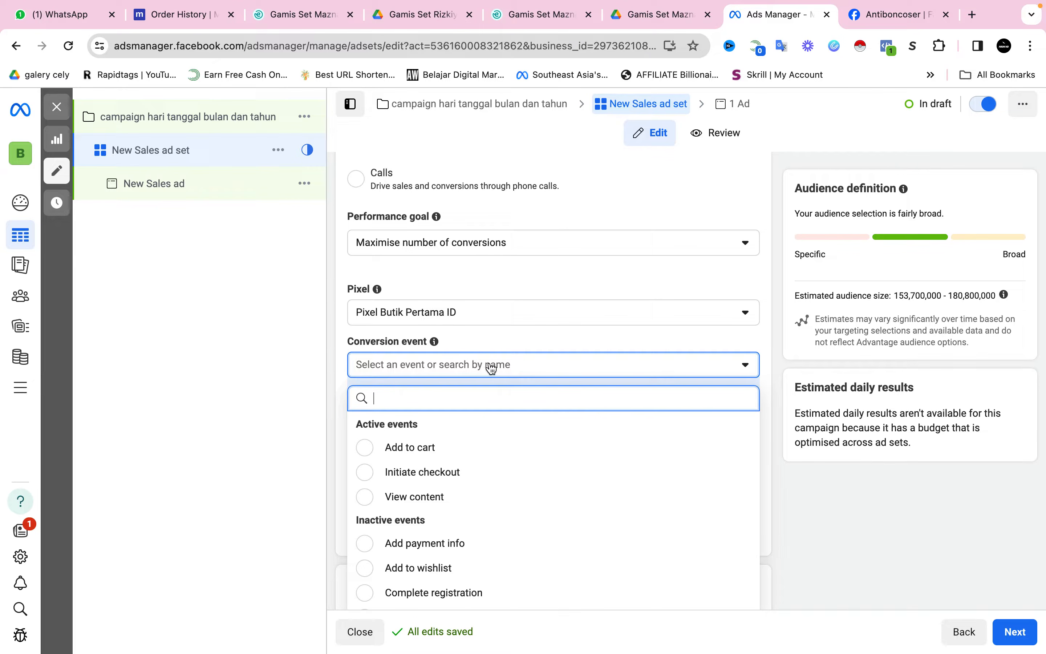
click(369, 475)
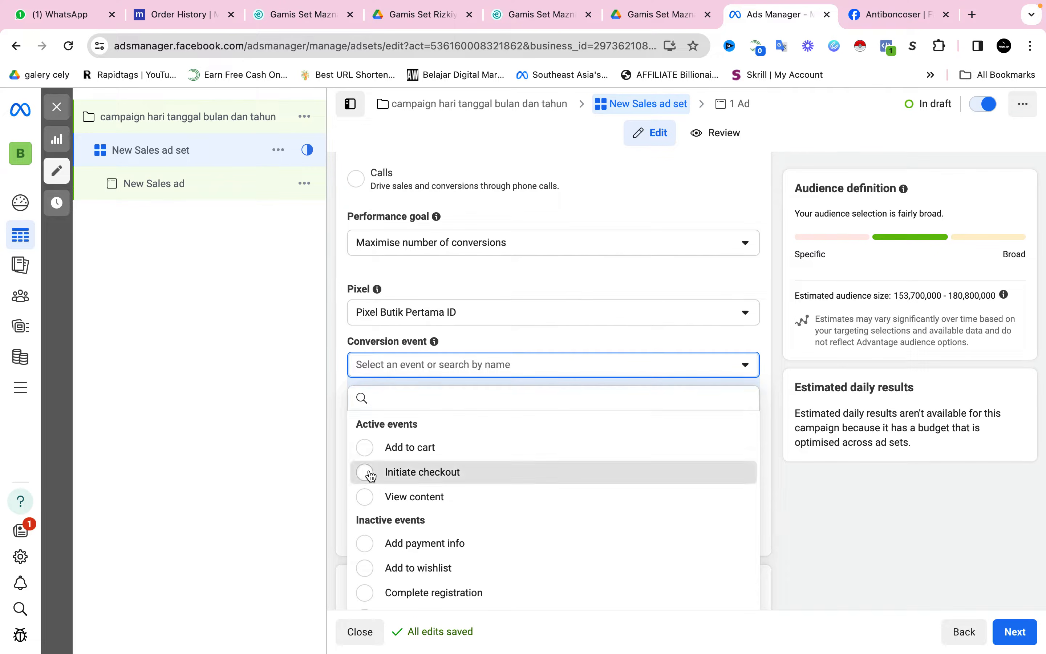
click(336, 373)
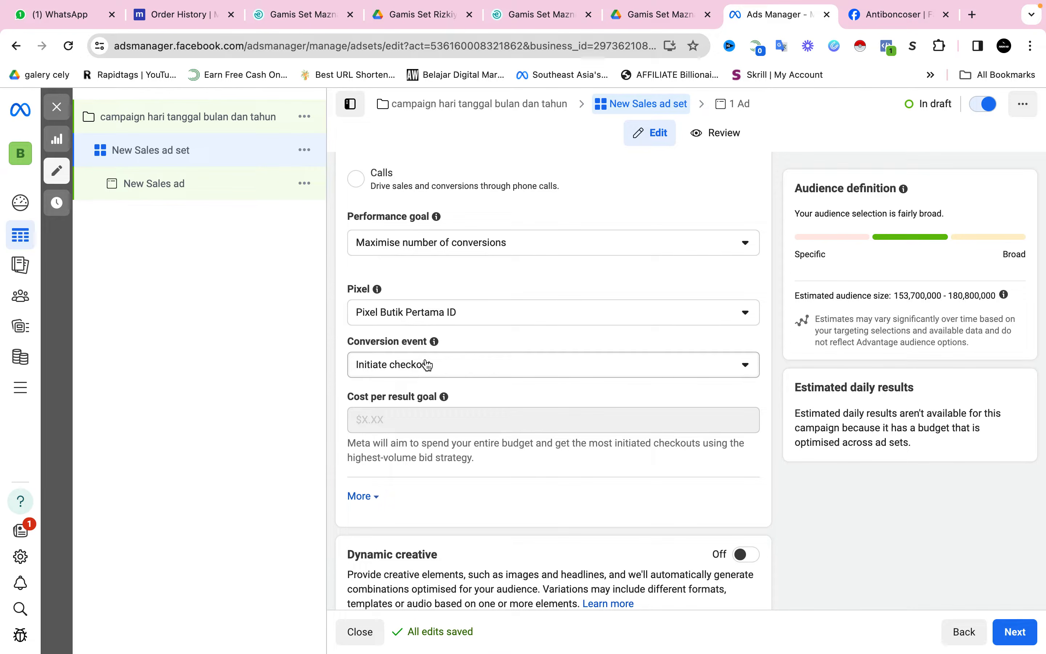
Expand the additional audience controls of the ad set and set the minimum age to 24.
scroll(435, 379, down, 1)
scroll(438, 377, down, 10)
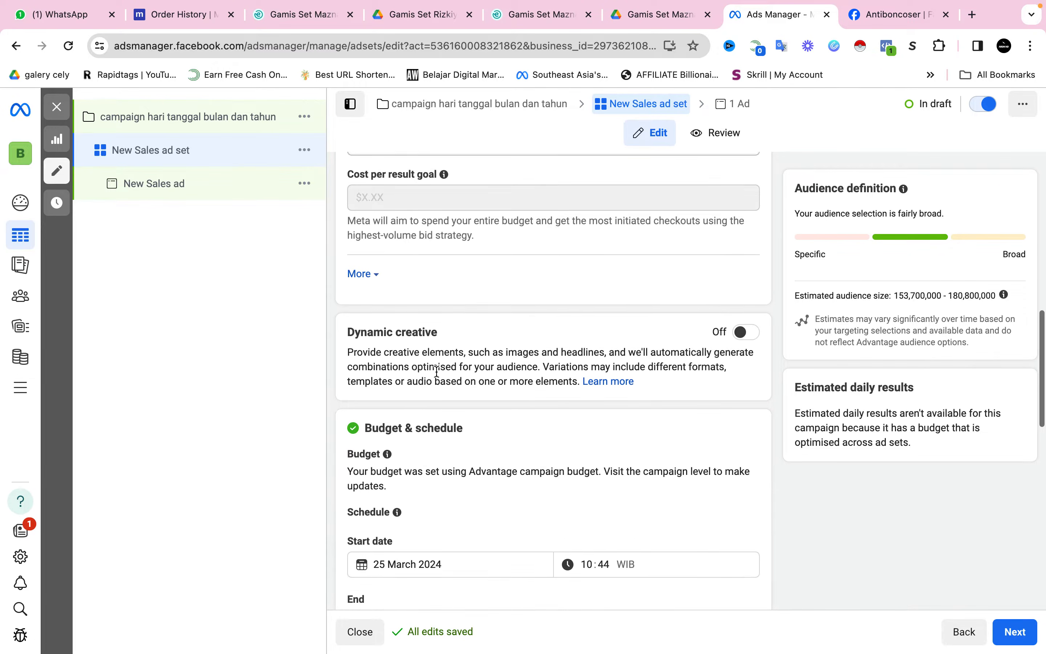
scroll(438, 378, down, 6)
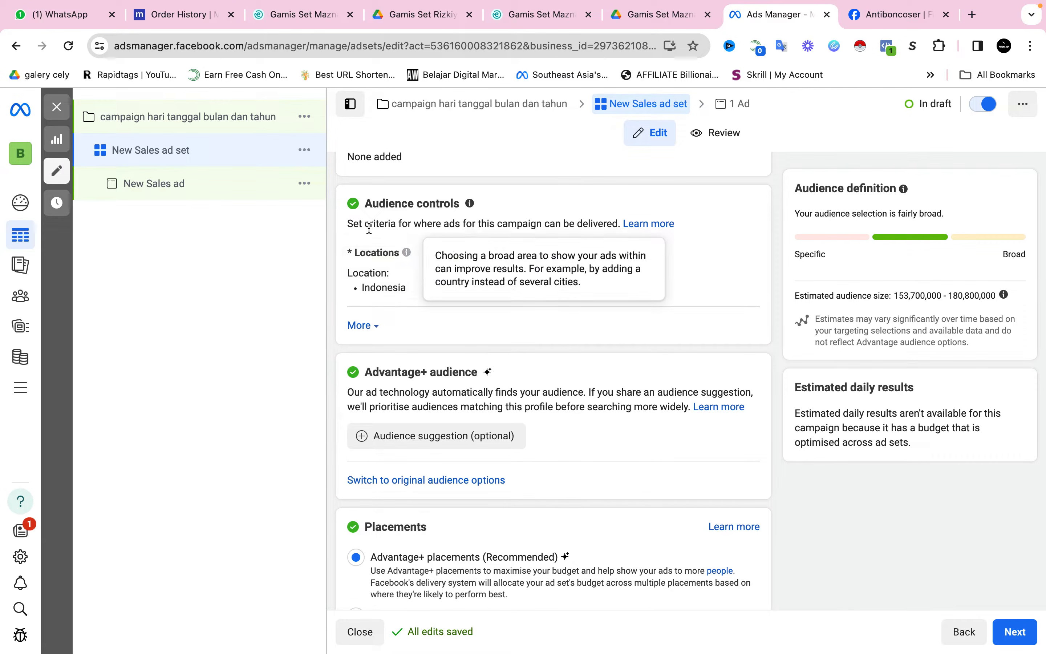
click(359, 326)
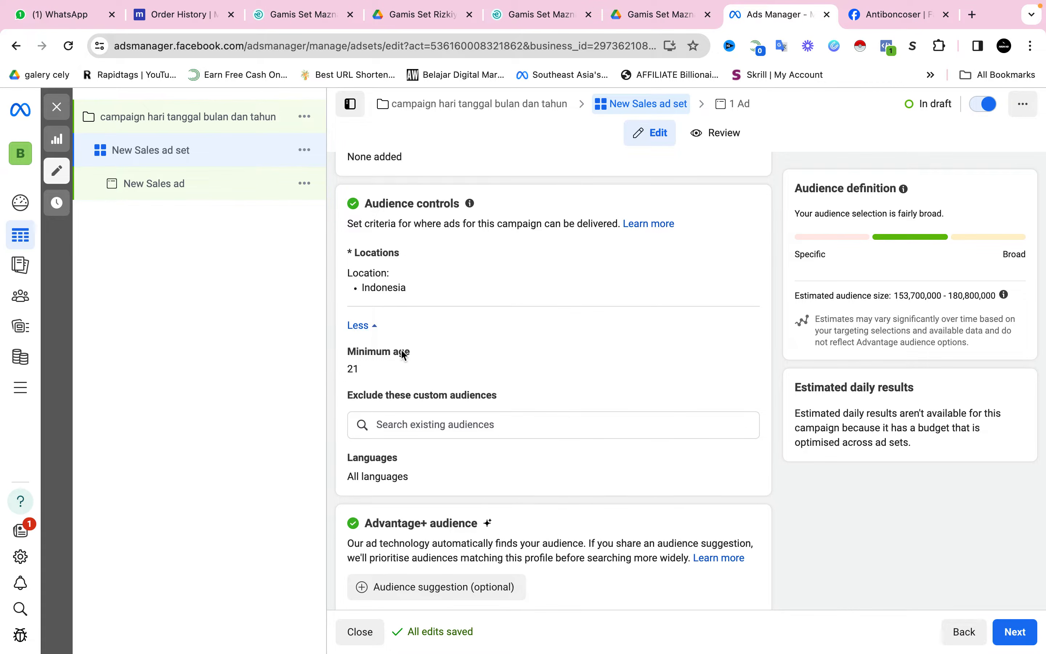
click(741, 358)
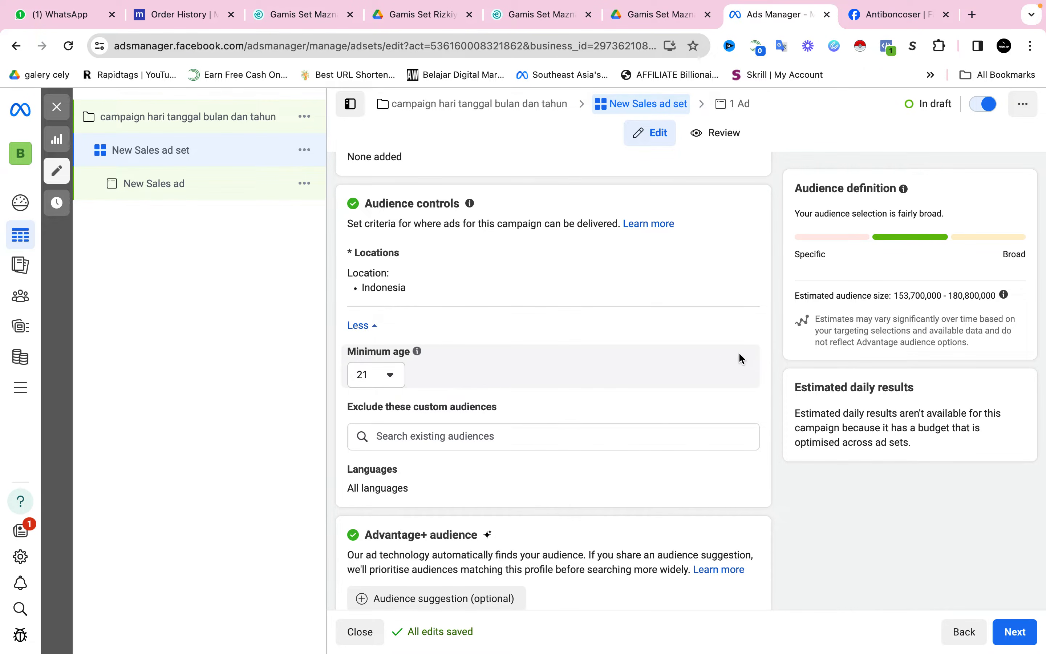
click(387, 375)
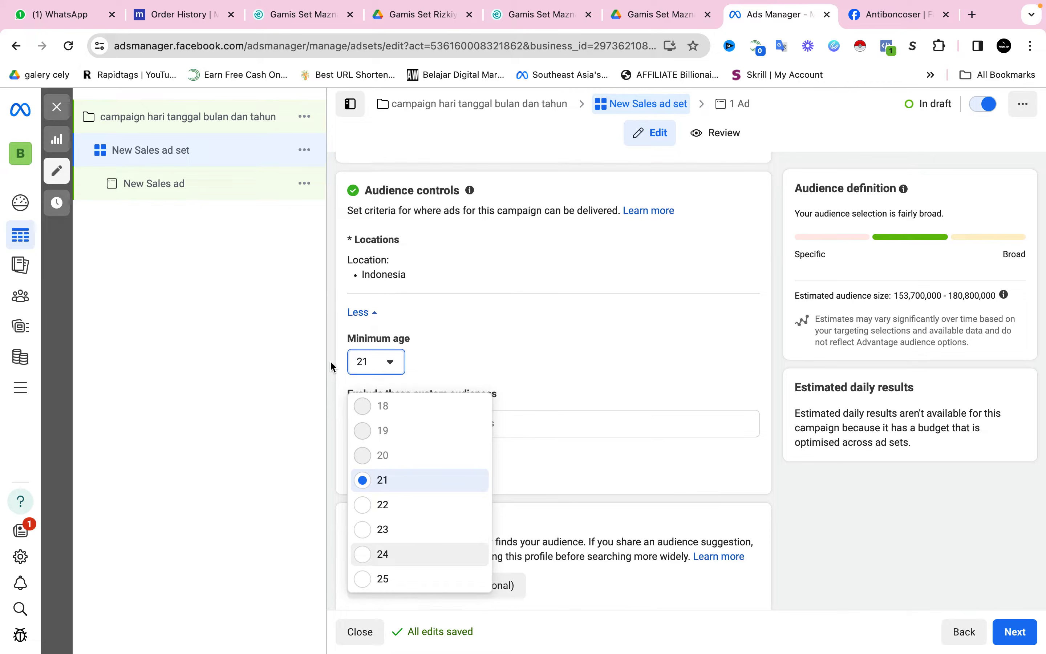
key(Return)
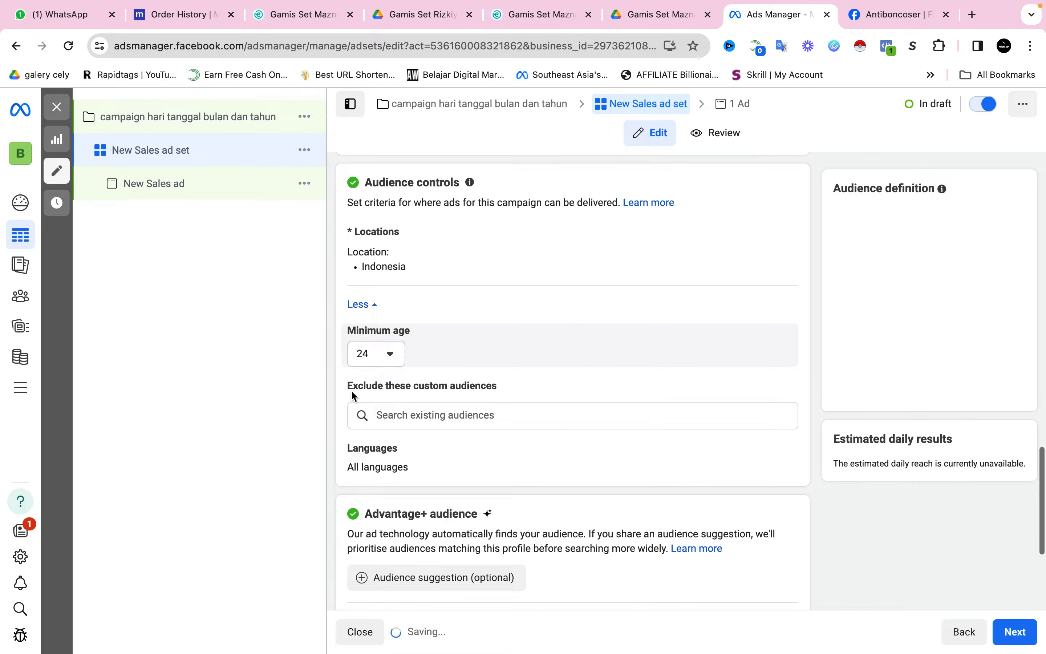
scroll(351, 391, down, 5)
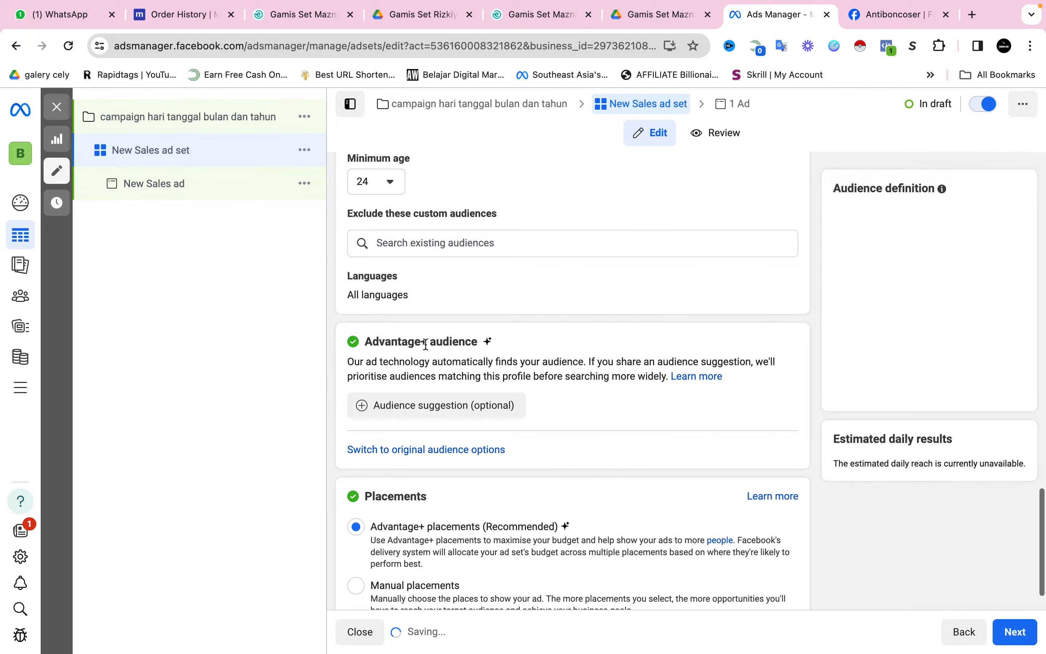
Display the optional audience suggestion settings under Advantage+ audience and open the suggested age range for editing.
click(430, 406)
scroll(493, 443, down, 2)
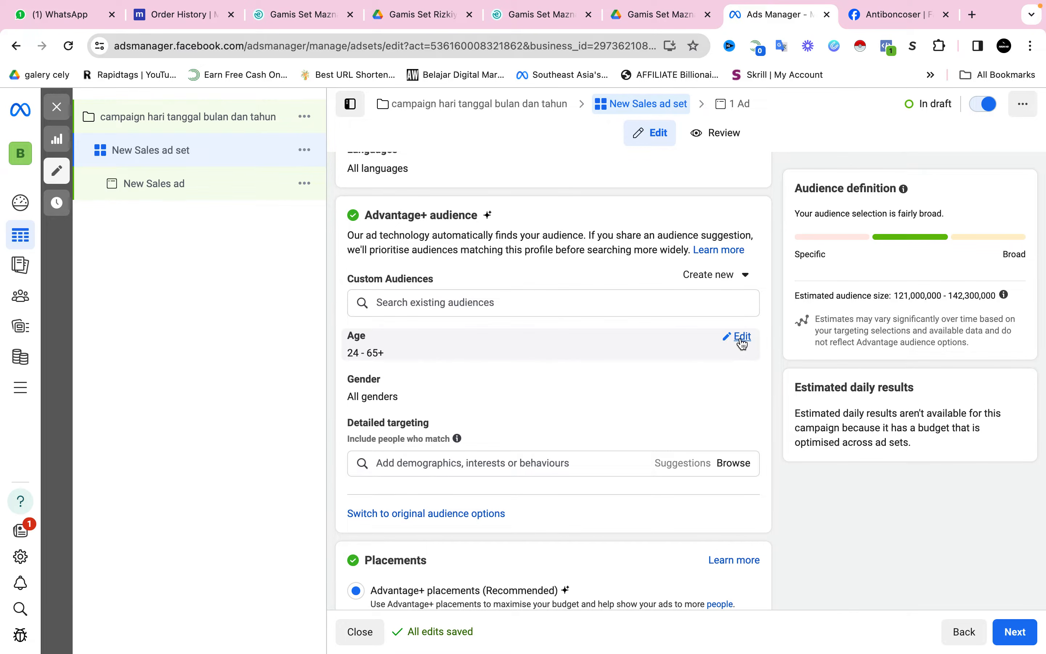
click(734, 338)
mouse_move(462, 312)
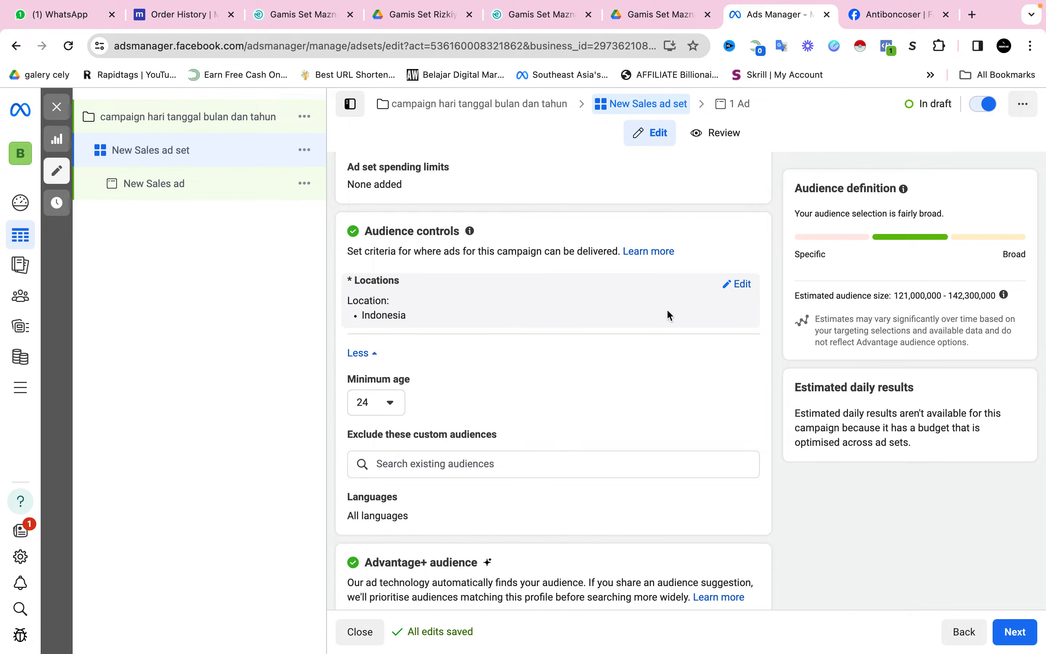
Switch the ad set to manual placements, limited to Mobile devices and without the Audience Network and Messenger platforms.
scroll(663, 319, down, 10)
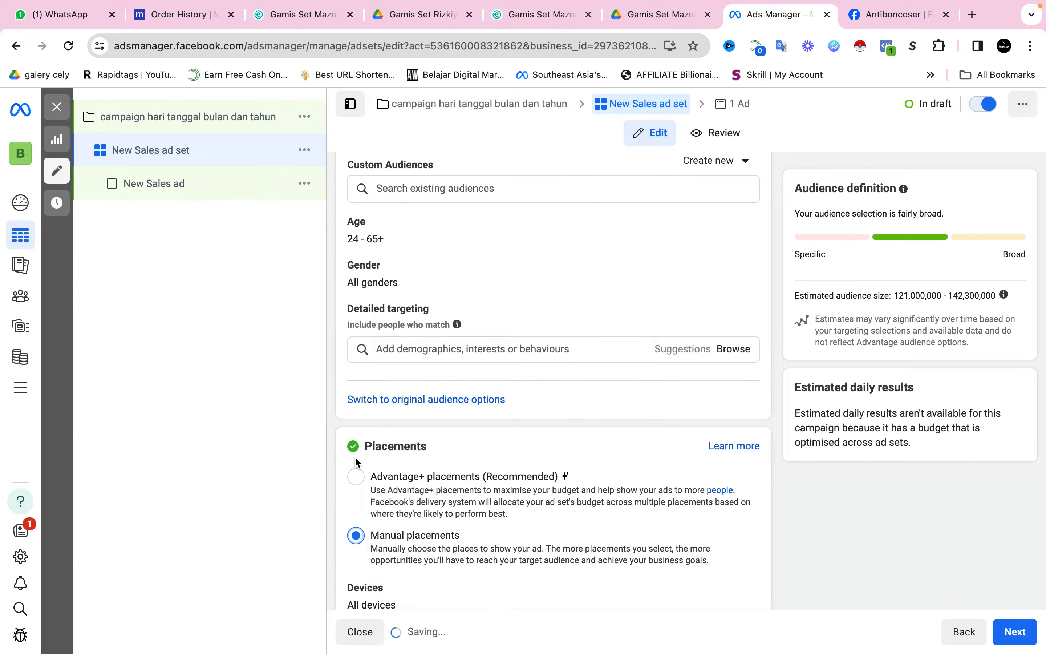
scroll(355, 457, down, 4)
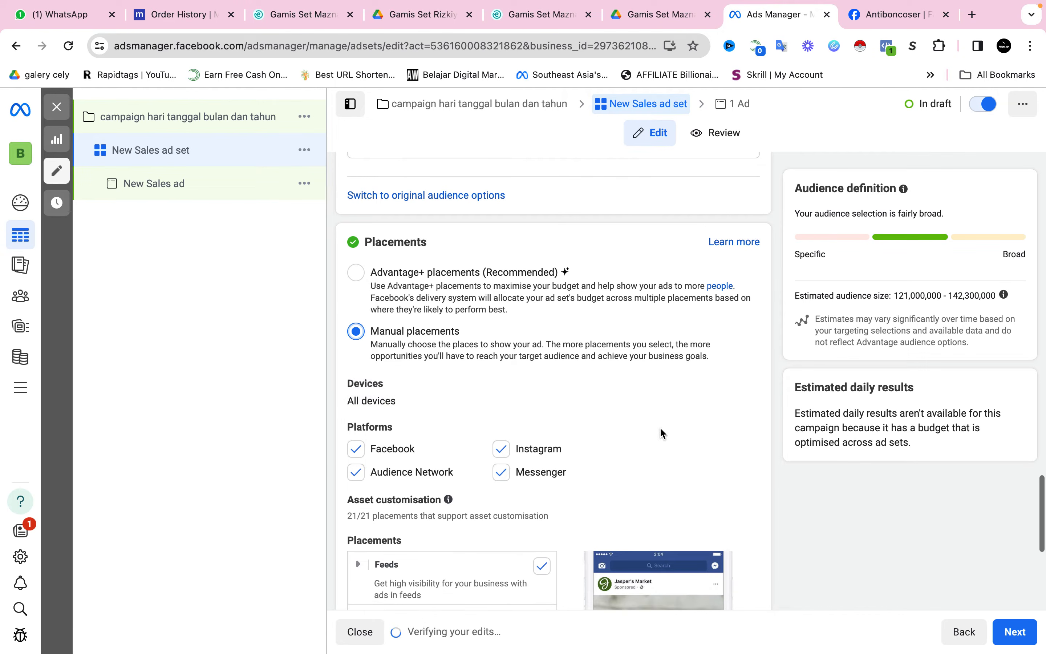
click(742, 385)
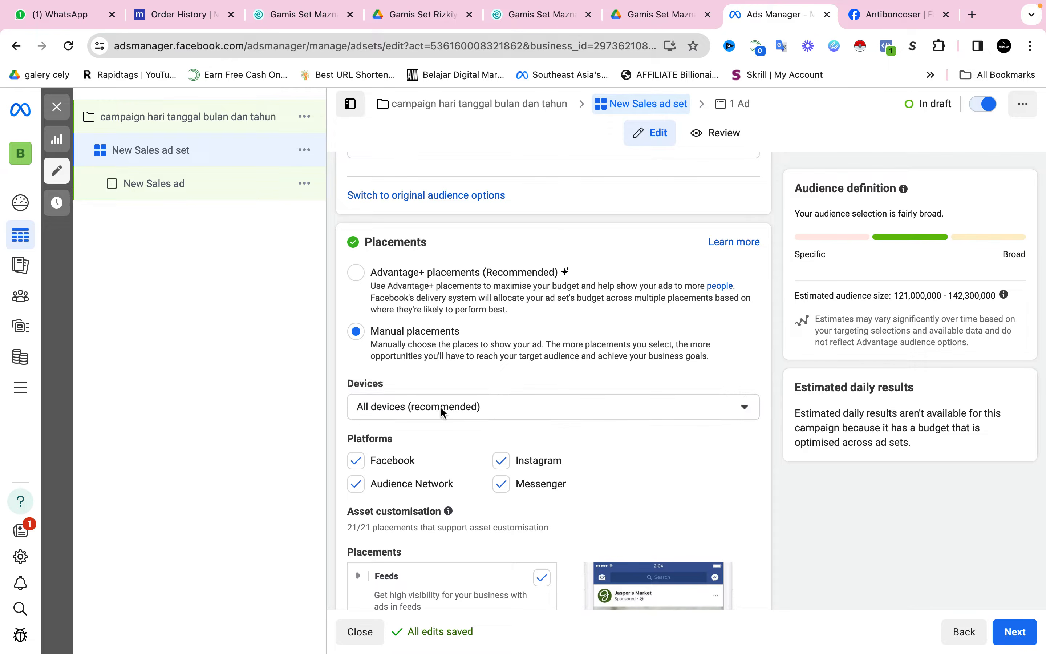
click(444, 407)
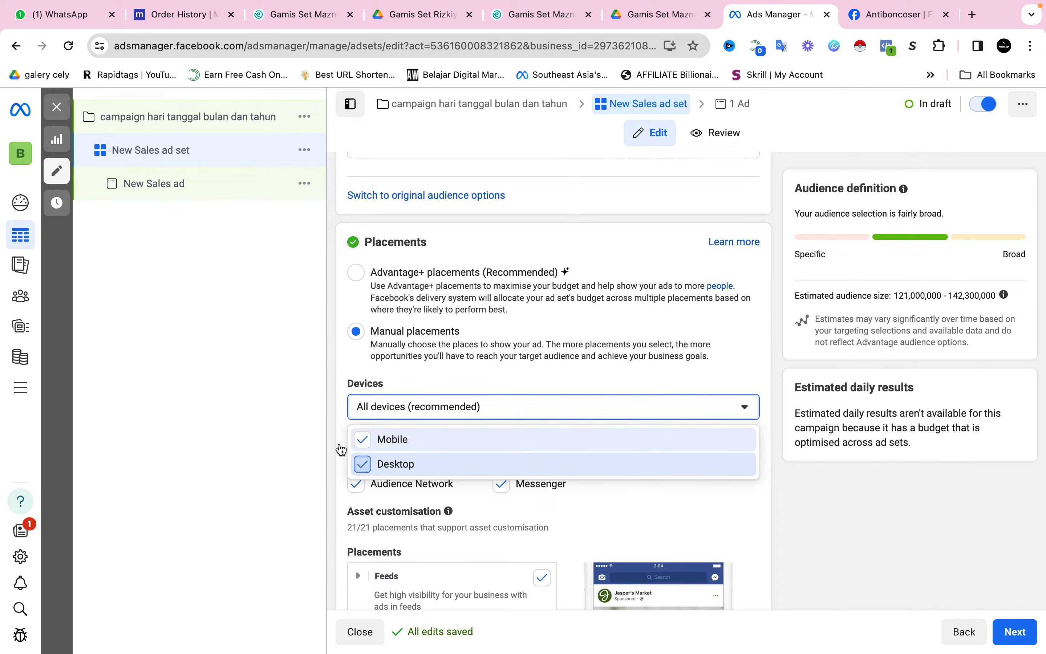
click(335, 420)
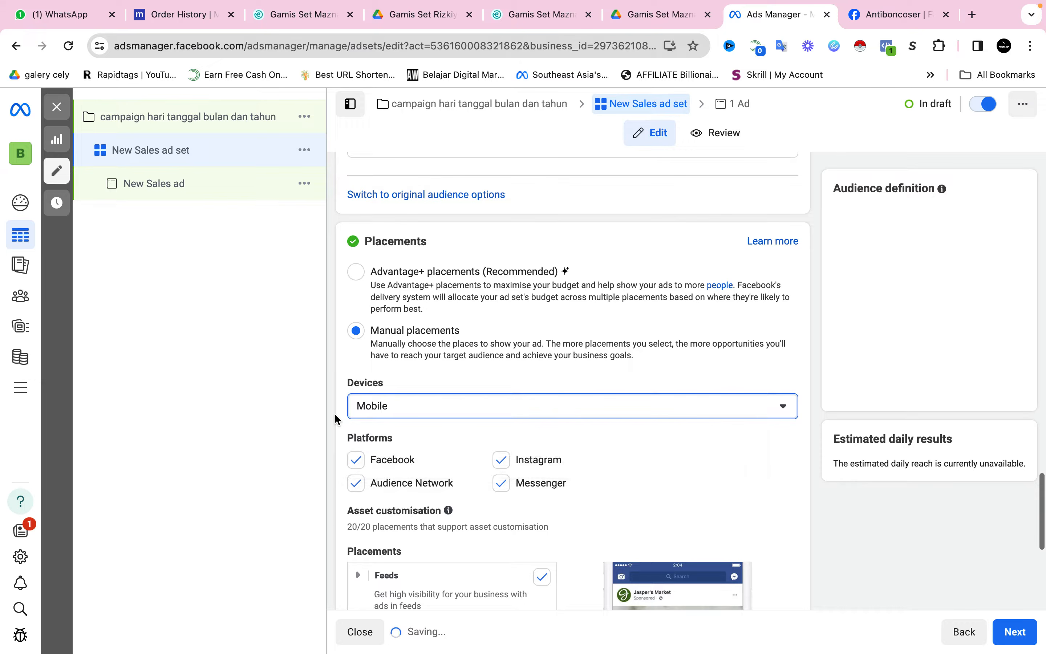
scroll(370, 408, down, 4)
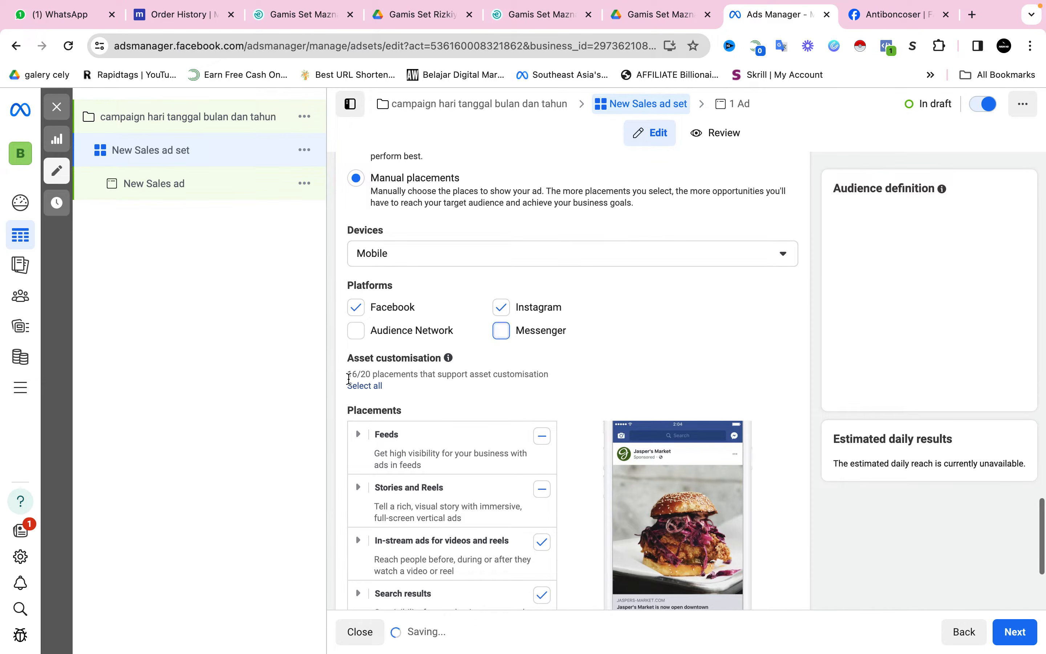
Exclude Facebook Marketplace, in-stream ads for videos and reels, and search results from the ad set's placements.
scroll(350, 379, down, 3)
click(362, 324)
click(362, 324)
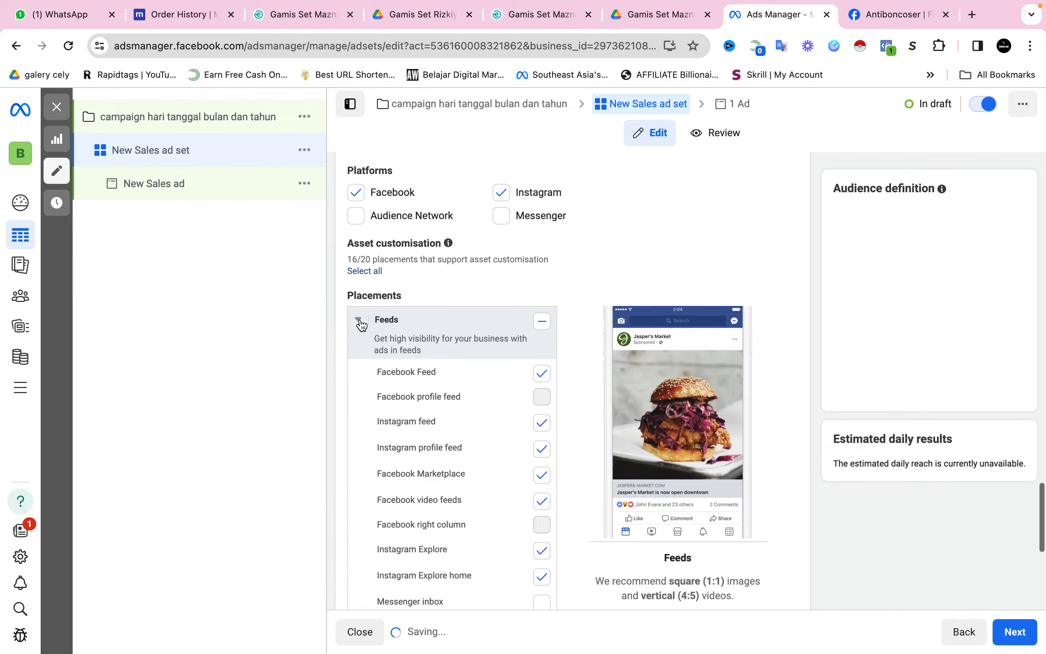
scroll(460, 418, down, 1)
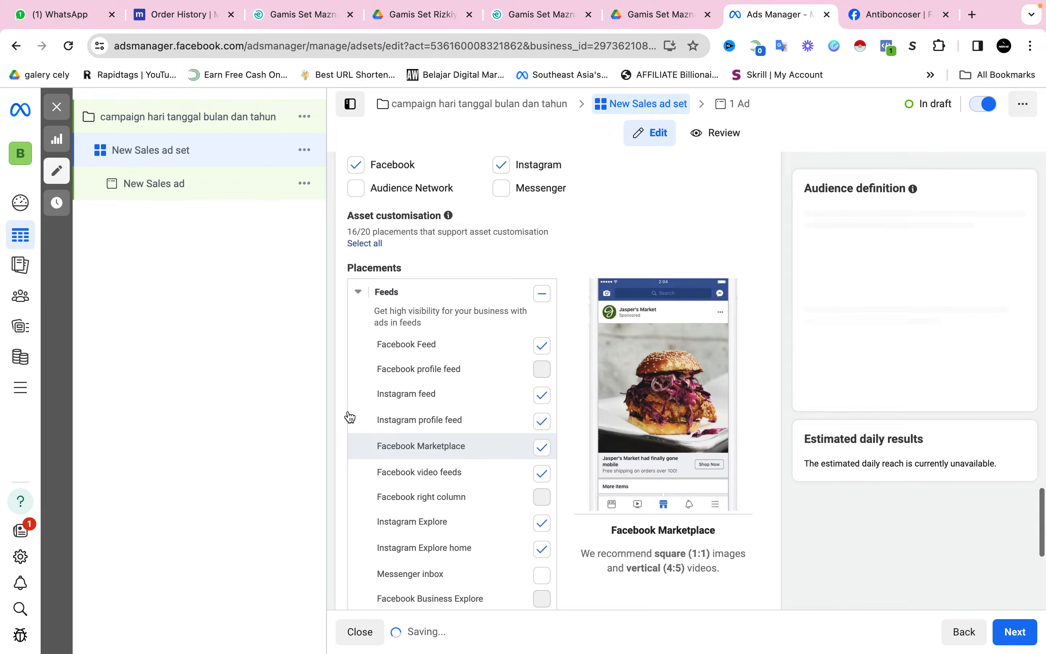
click(542, 447)
scroll(544, 474, down, 6)
click(543, 472)
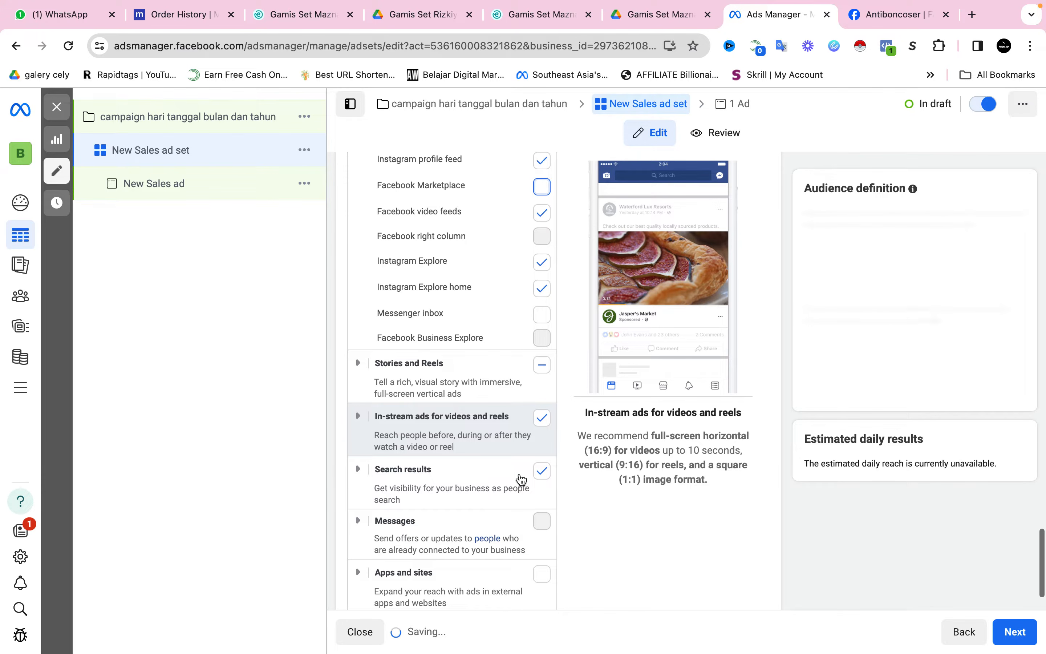
scroll(507, 465, down, 2)
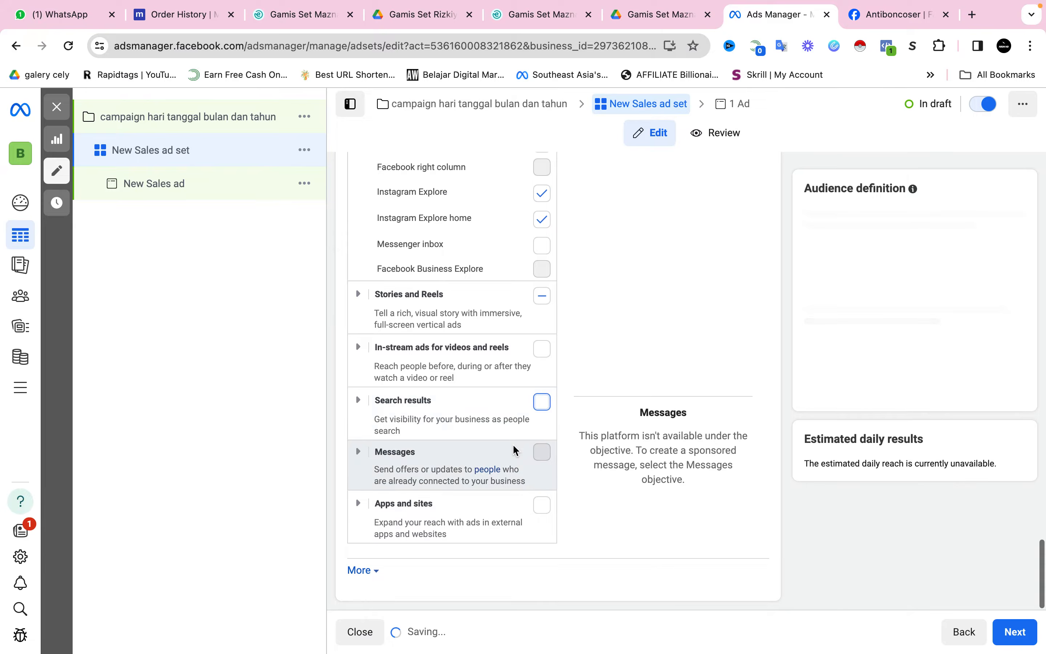
Open the New Sales ad and review its identity, ad setup and ad creative settings.
click(160, 188)
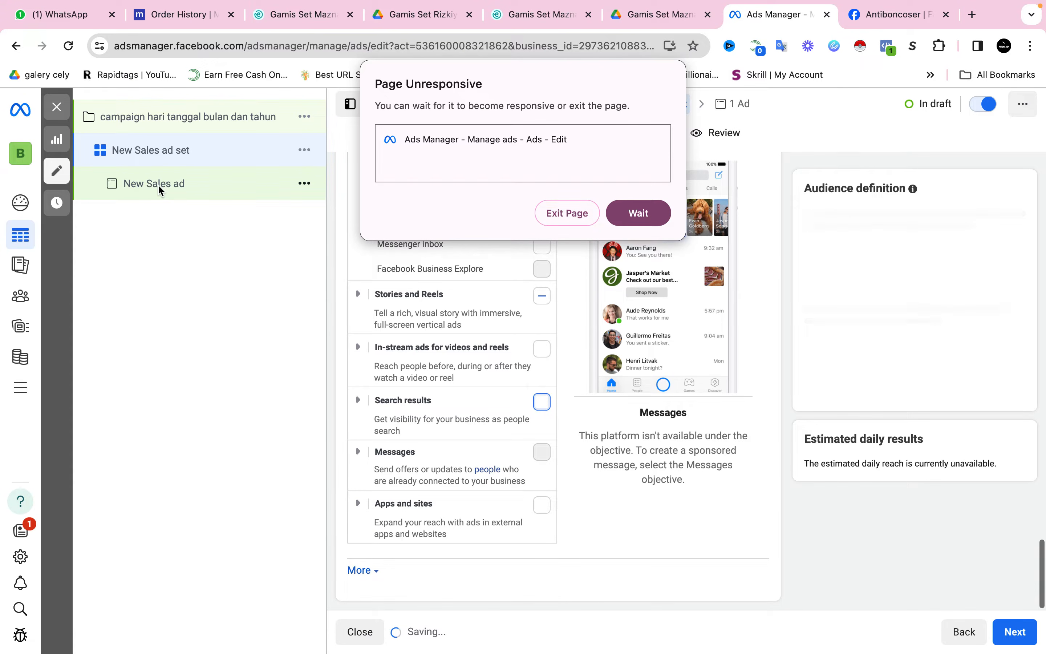
click(635, 212)
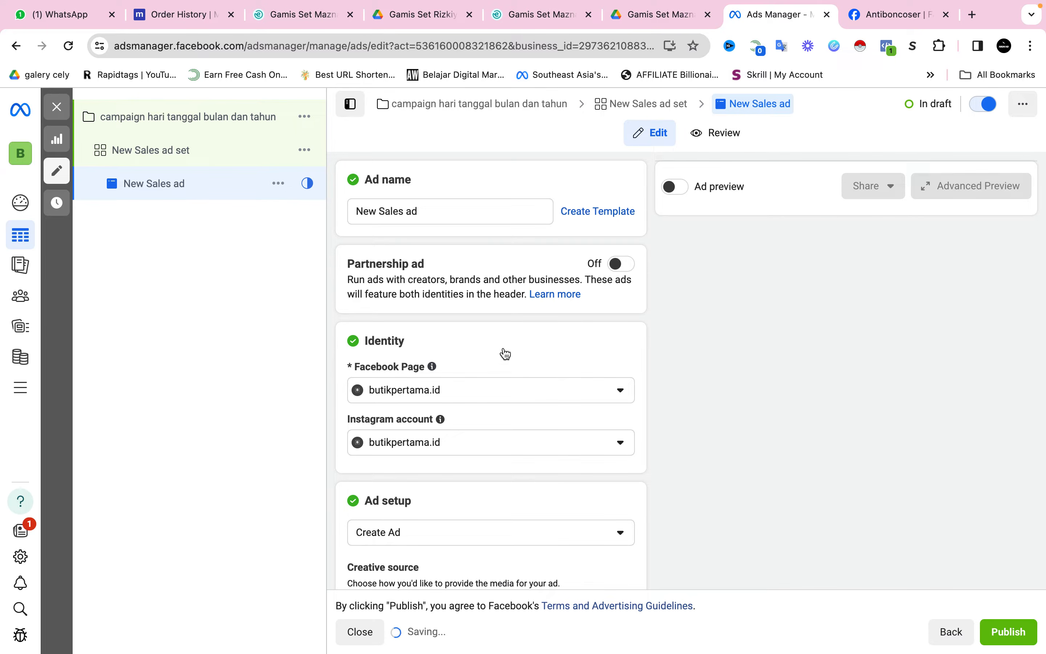
scroll(506, 351, down, 3)
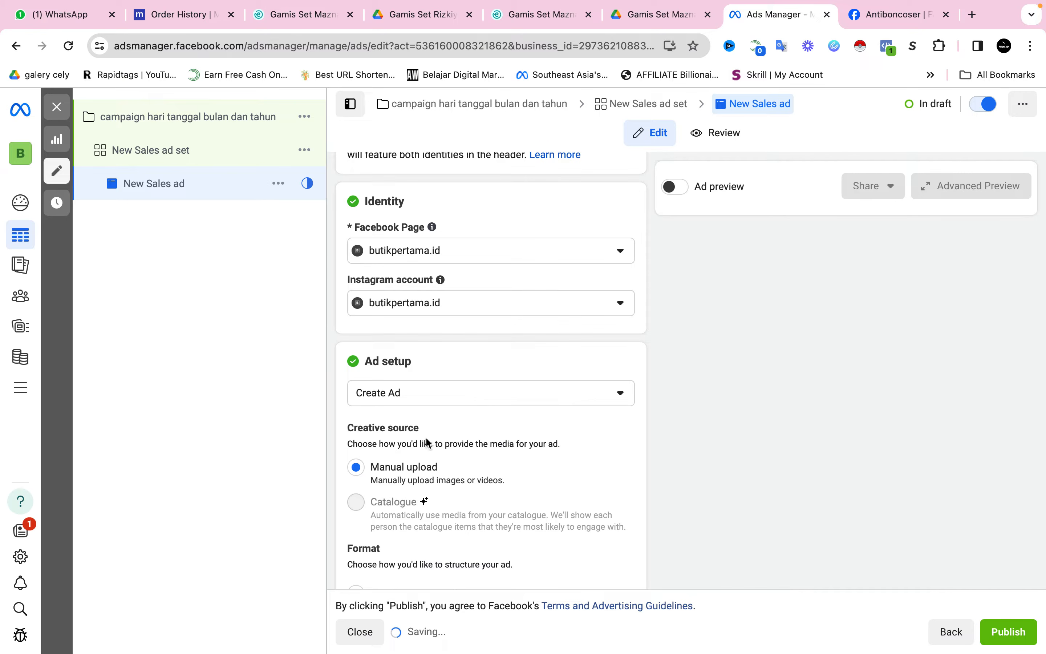
scroll(408, 393, down, 4)
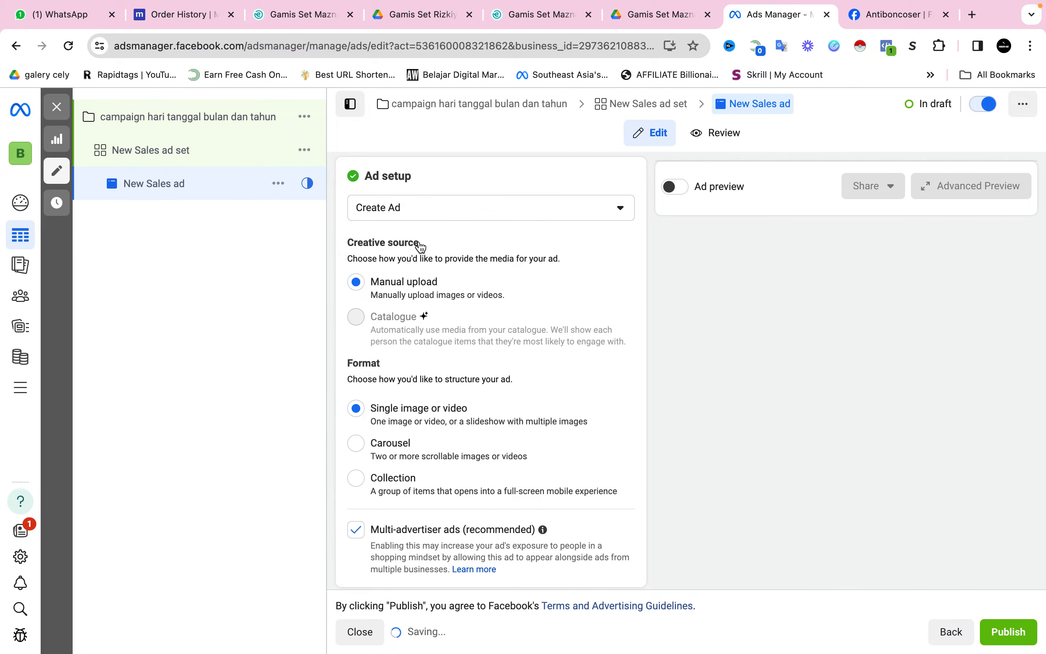
scroll(415, 415, down, 3)
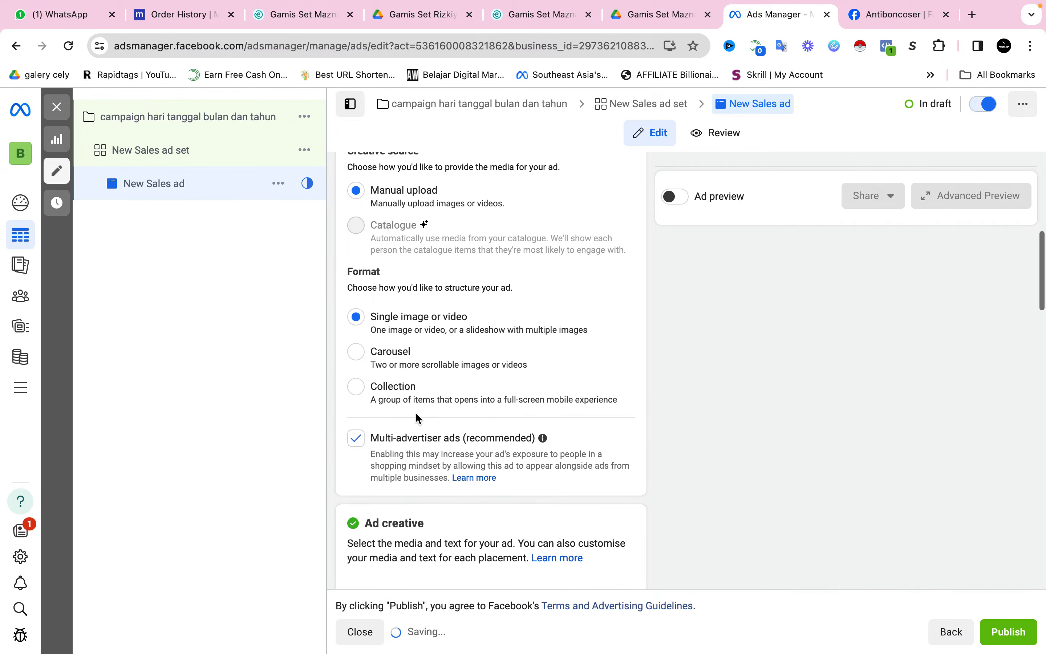
scroll(418, 418, down, 2)
scroll(419, 412, down, 2)
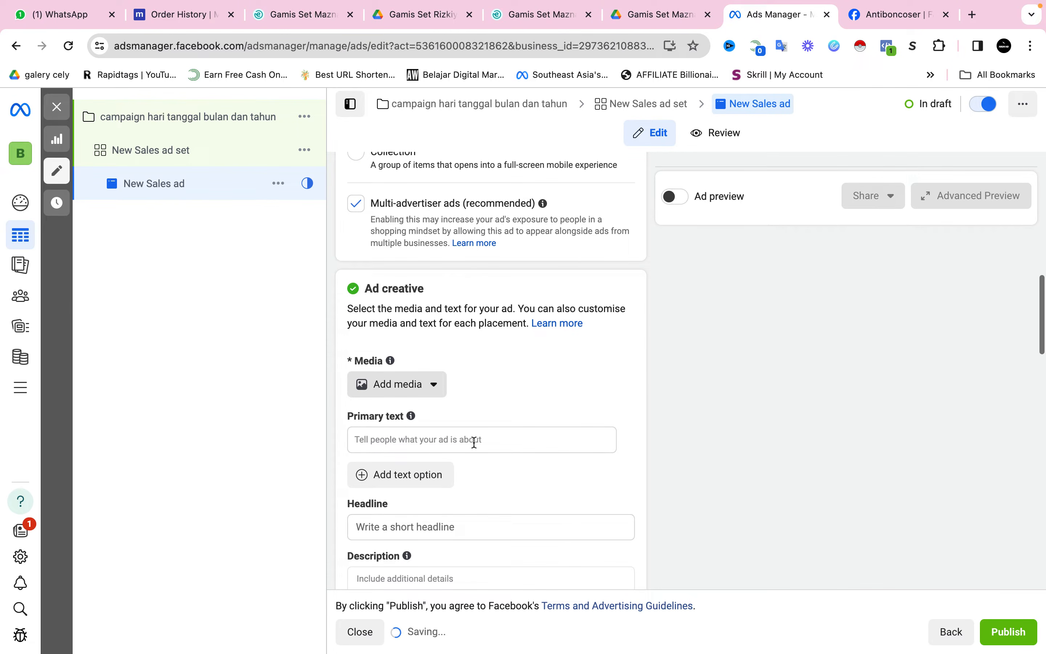
scroll(472, 440, down, 5)
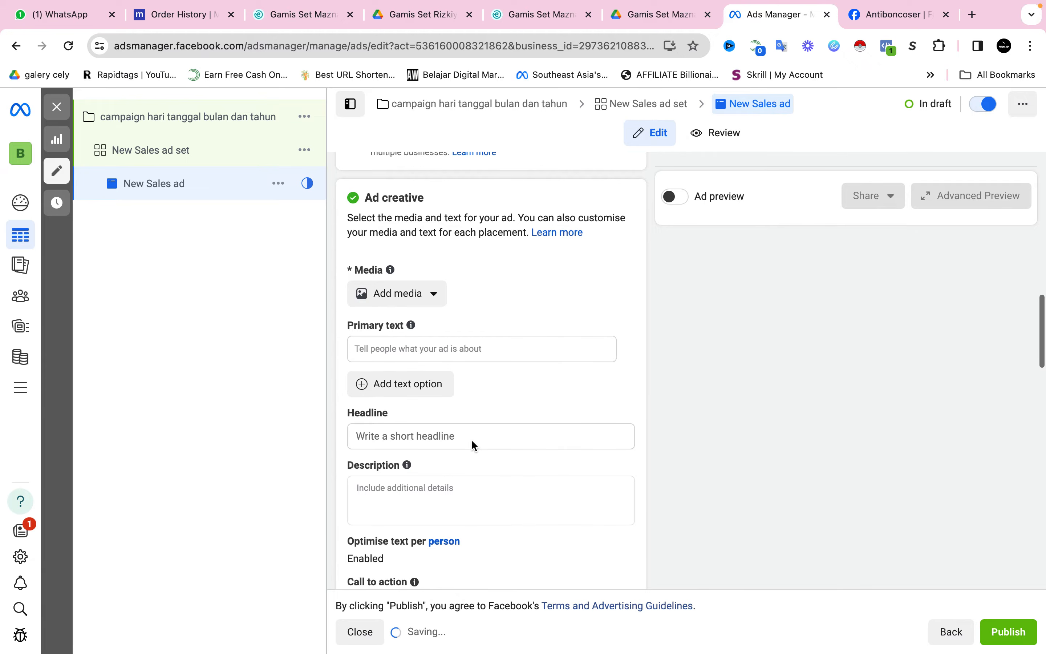
scroll(472, 440, down, 1)
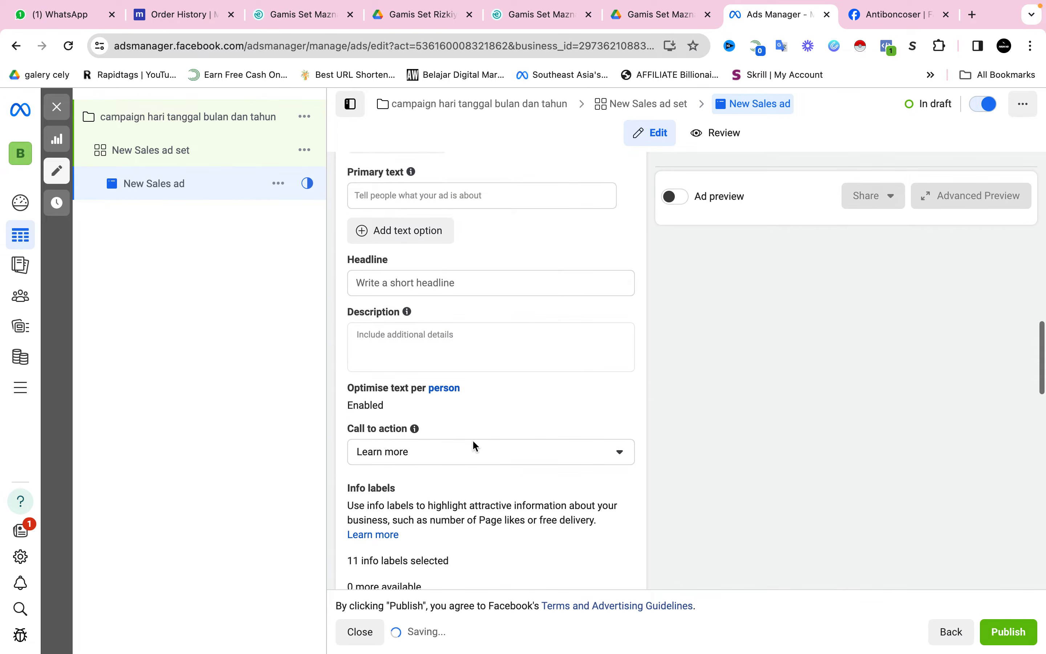
scroll(473, 438, up, 12)
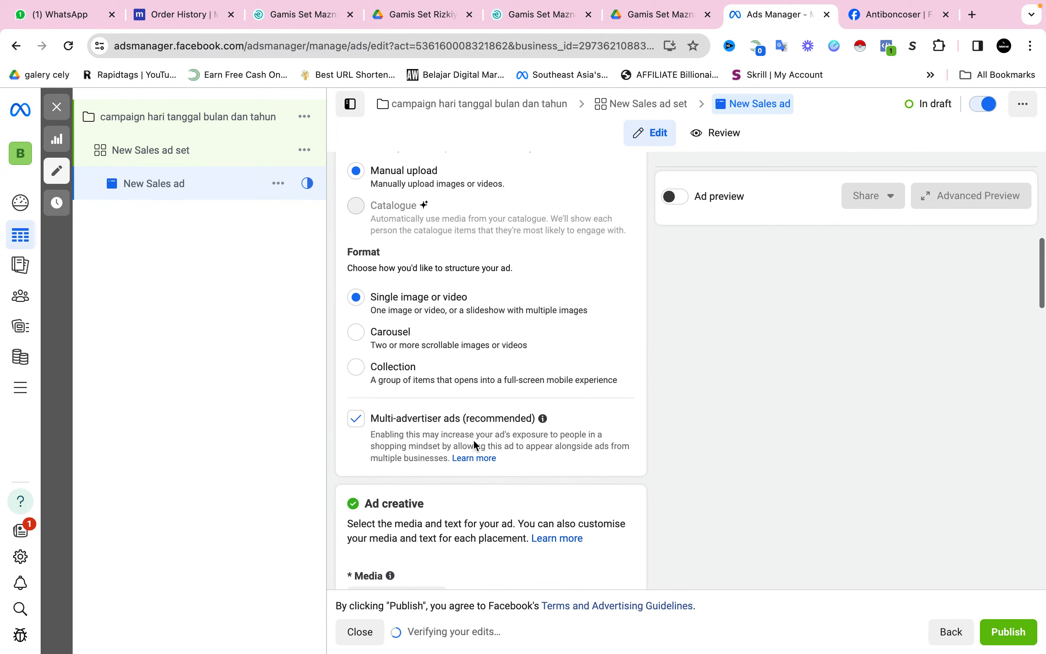
scroll(474, 441, up, 5)
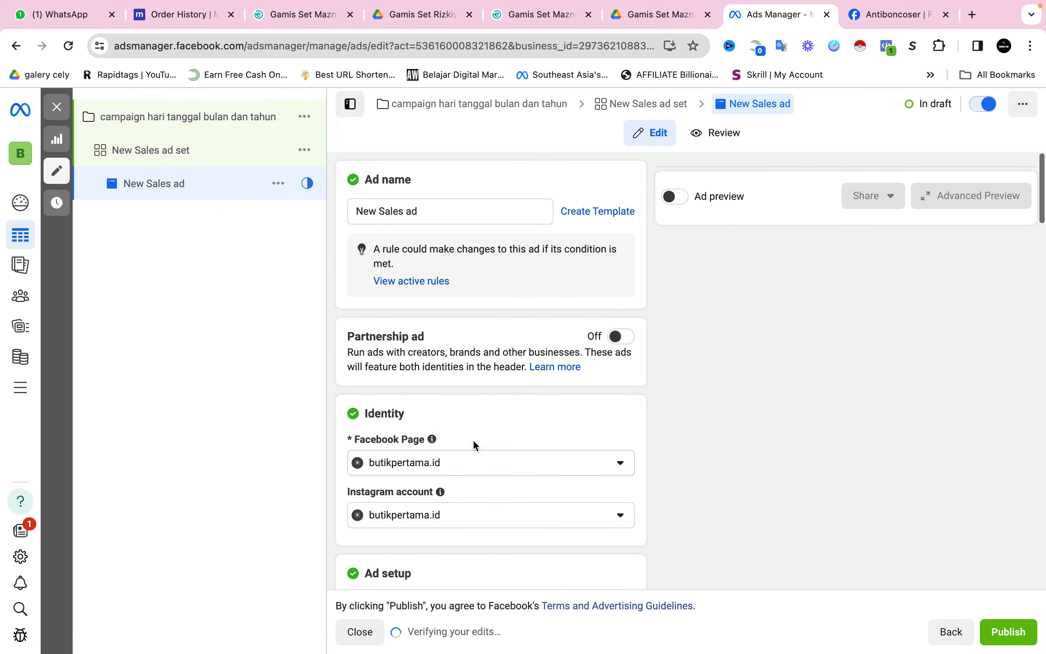
Rename the New Sales ad as "konten 1".
click(285, 186)
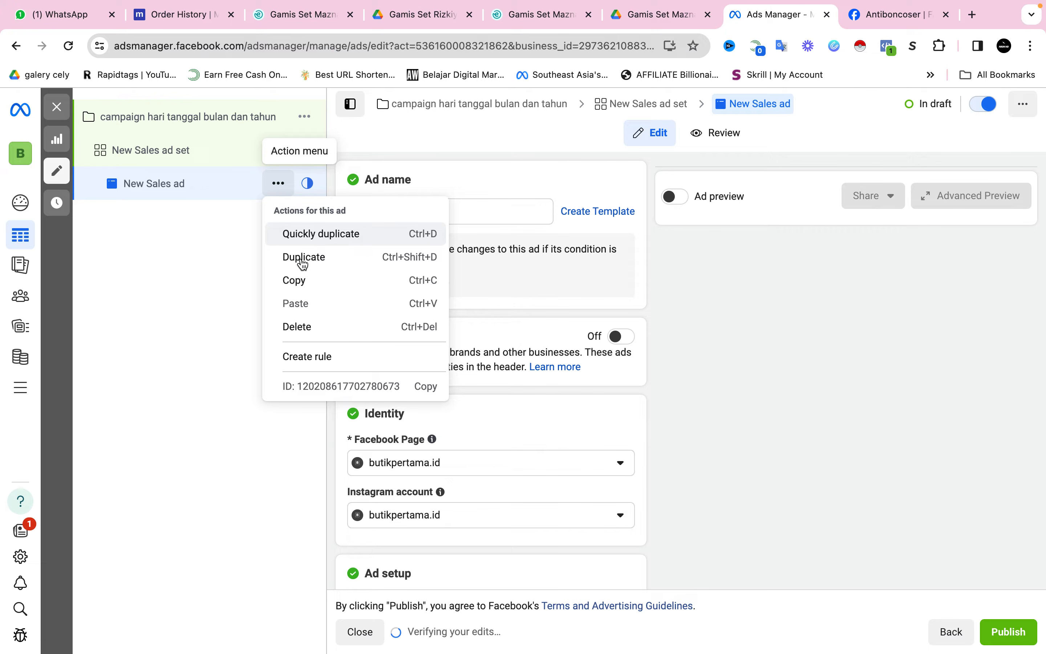
click(372, 159)
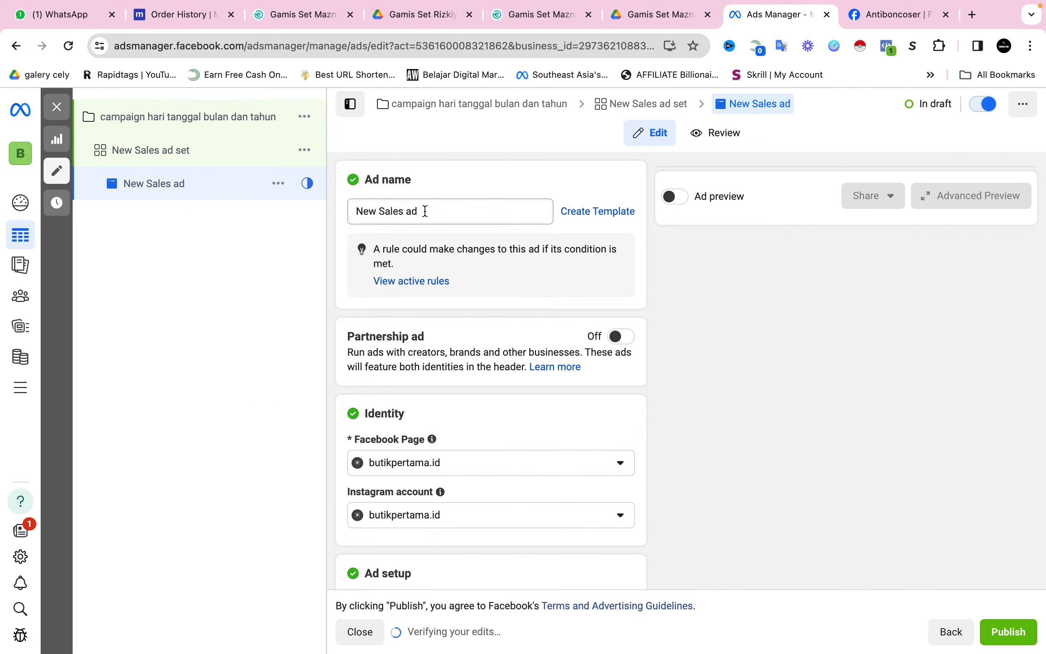
drag(422, 210, 340, 212)
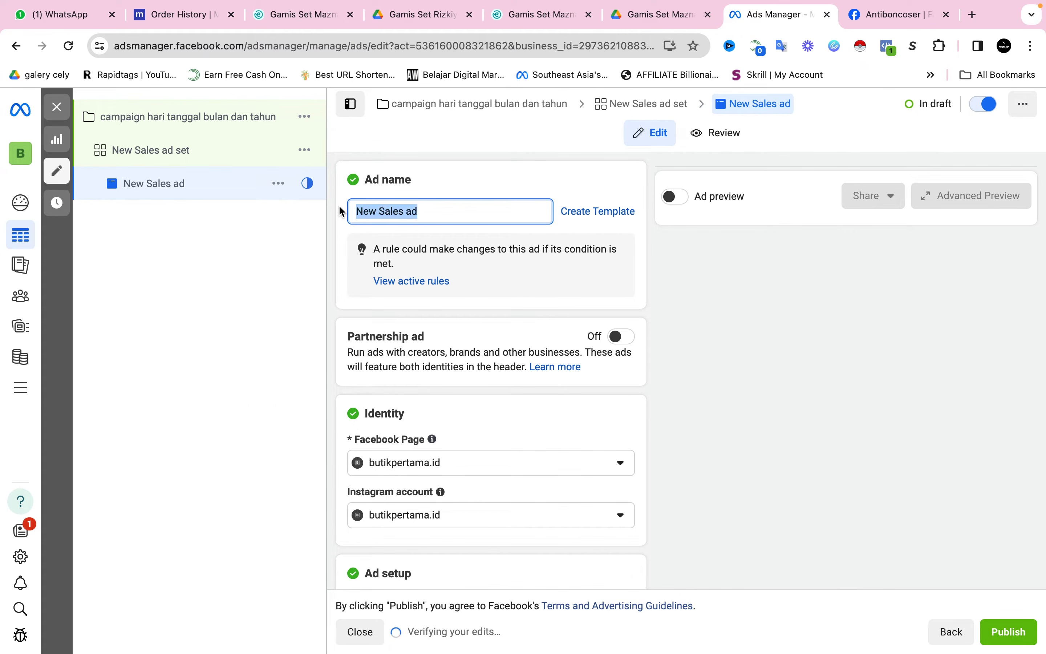
text(konten 1)
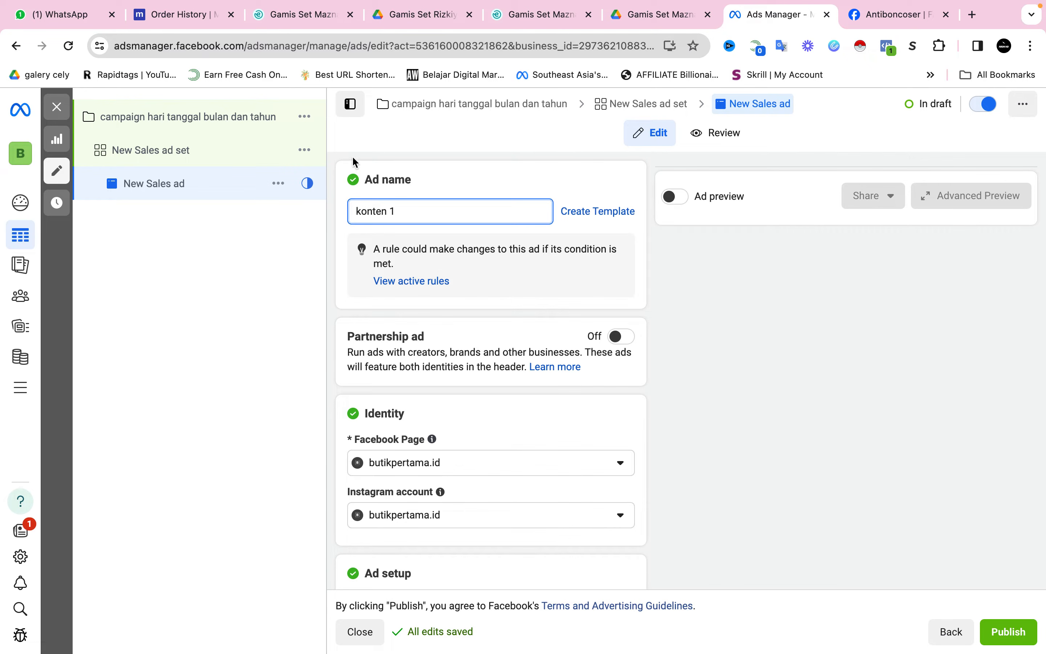
click(329, 157)
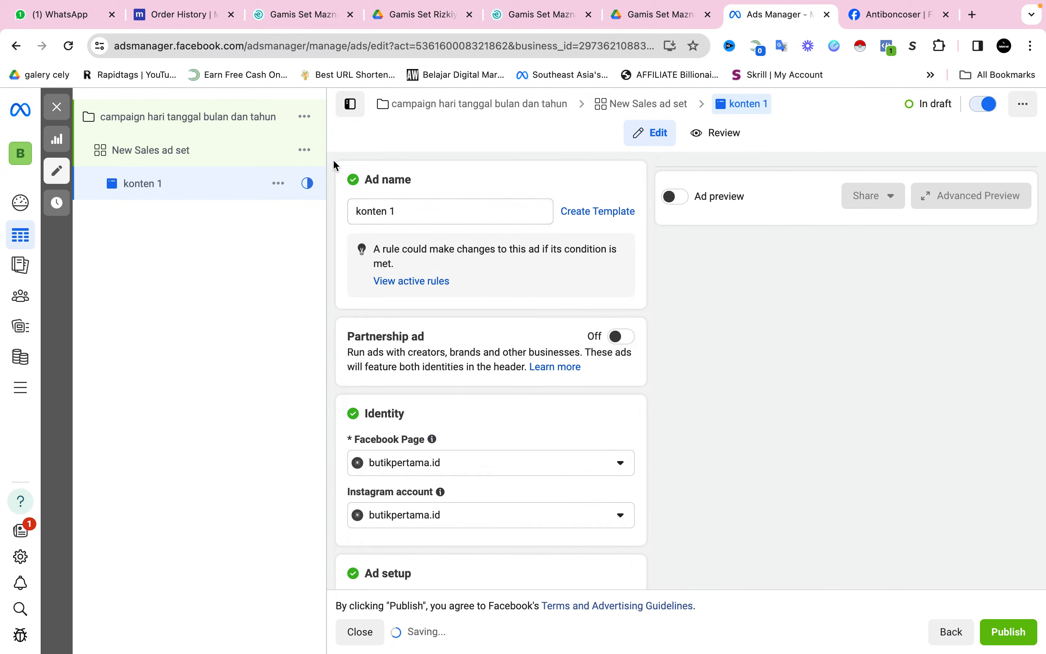
Duplicate the konten 1 ad within the original campaign, making 2 copies.
click(279, 184)
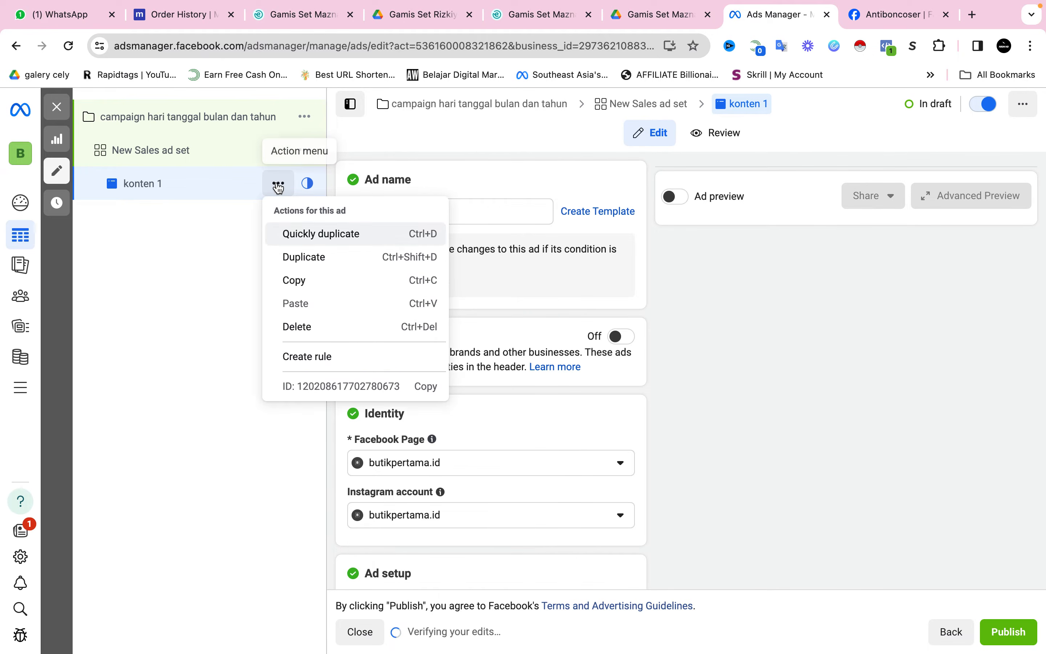
click(305, 259)
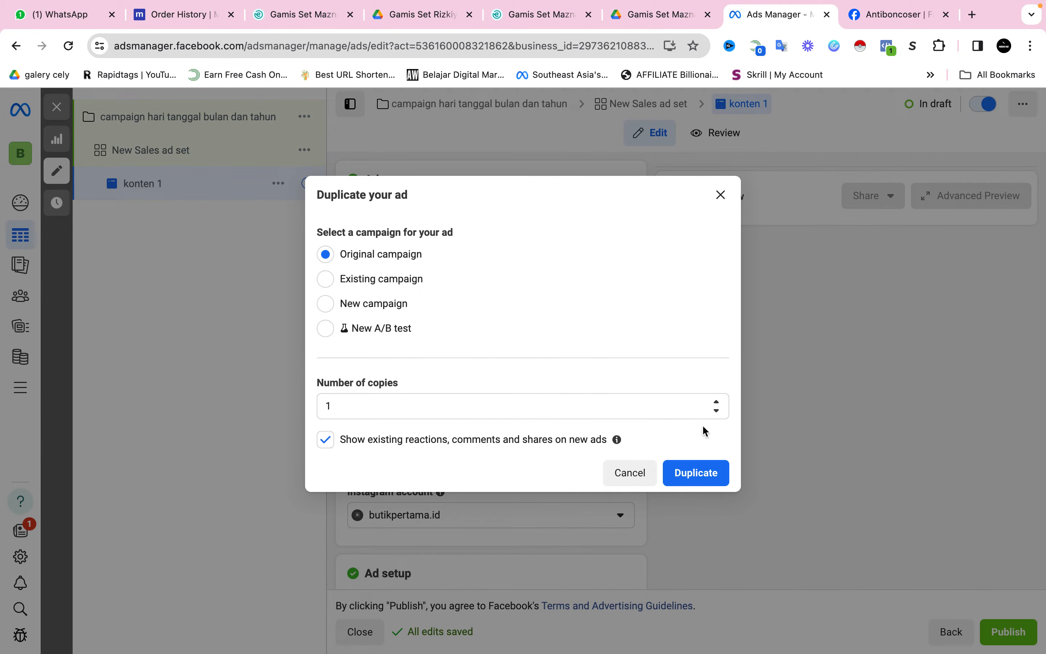
click(716, 402)
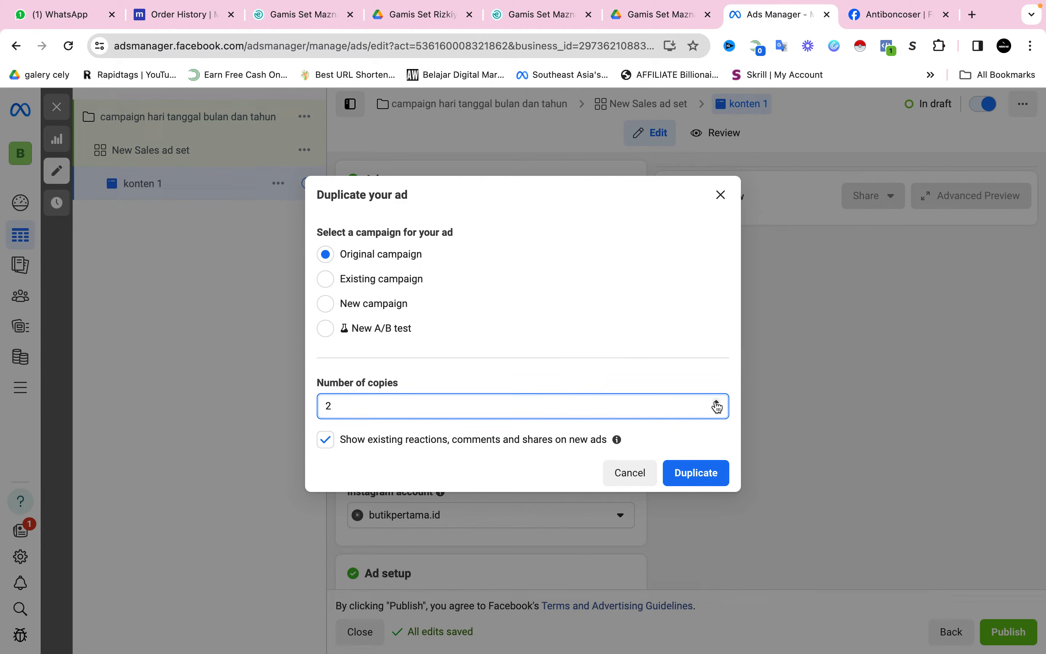
click(696, 479)
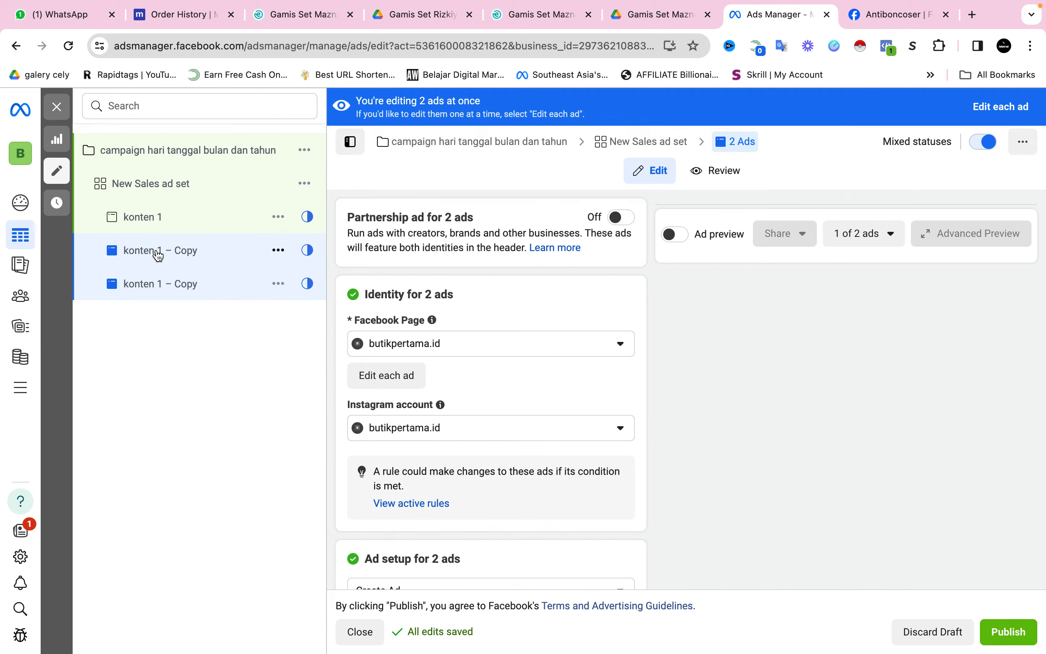
Rename the first copy of the konten 1 ad as "konten 2" and look over its setup and creative fields.
click(159, 255)
click(426, 211)
drag(427, 210, 392, 210)
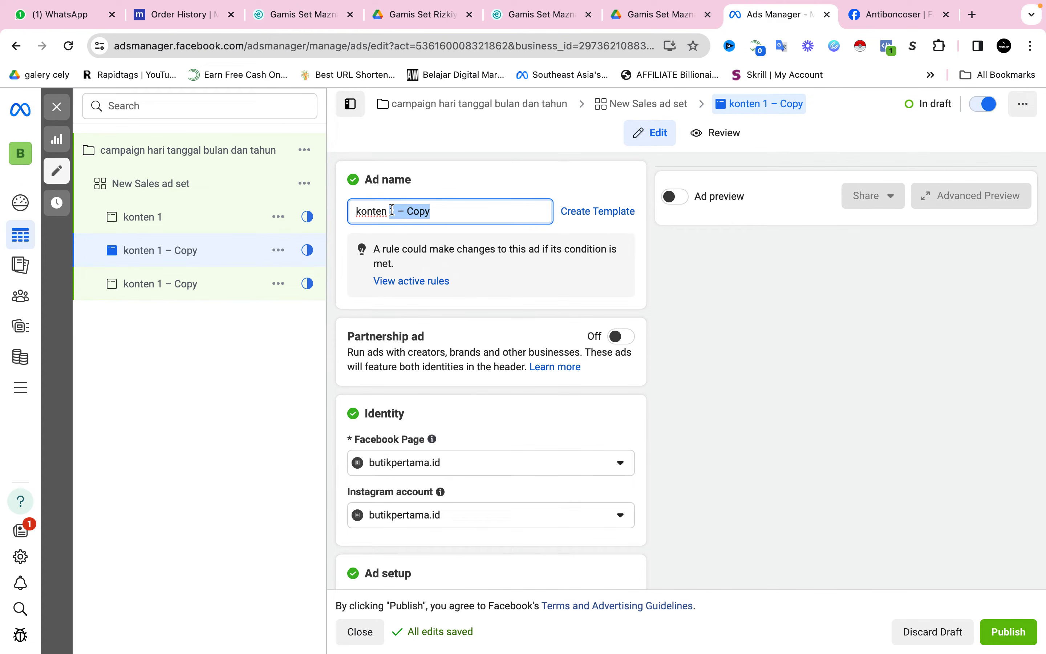
text(2)
scroll(500, 453, down, 7)
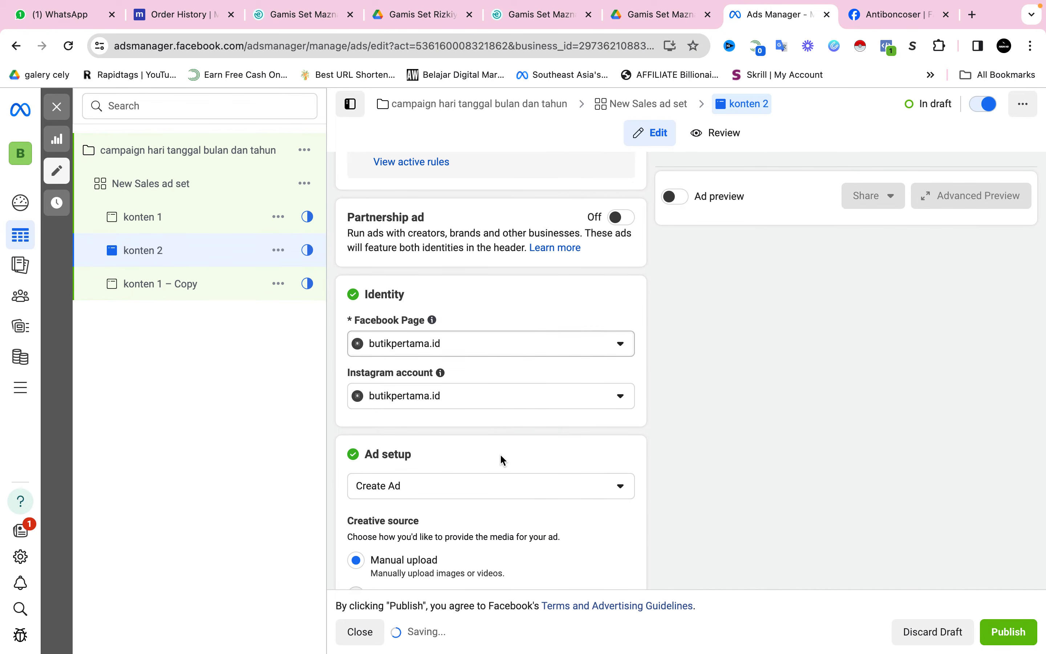
scroll(500, 455, down, 8)
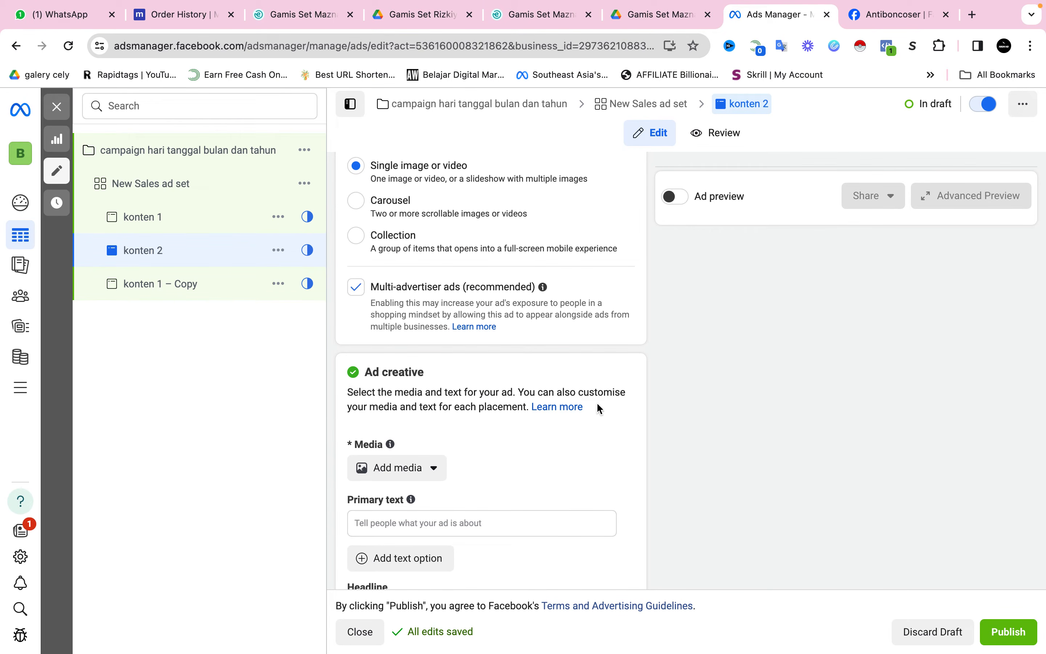
Rename the remaining copy of the konten 1 ad as "konten 3".
click(170, 288)
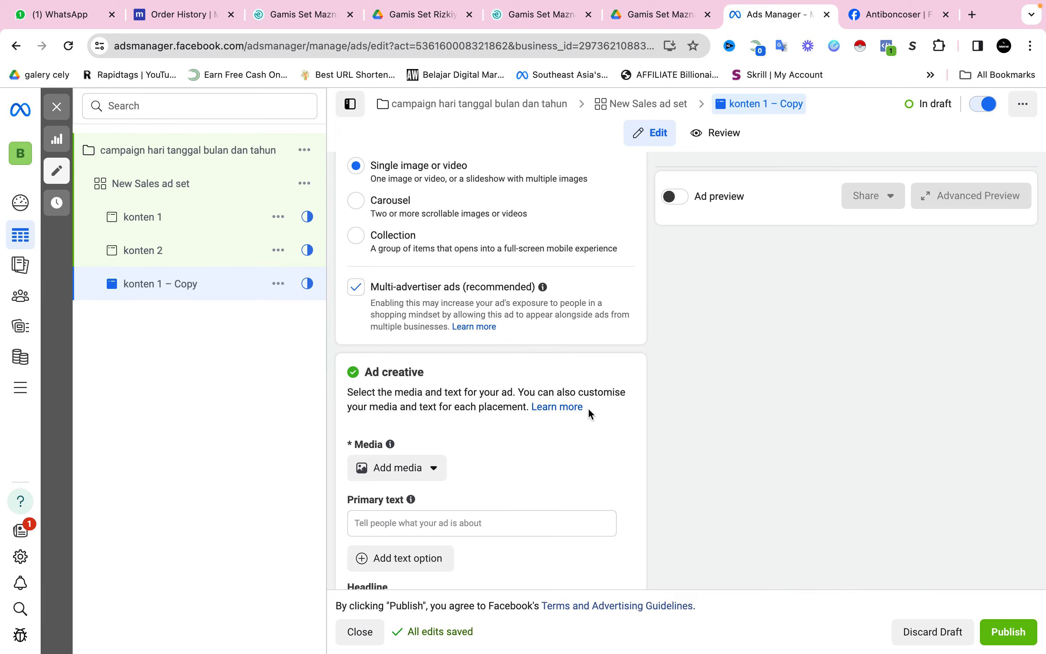
scroll(581, 410, up, 10)
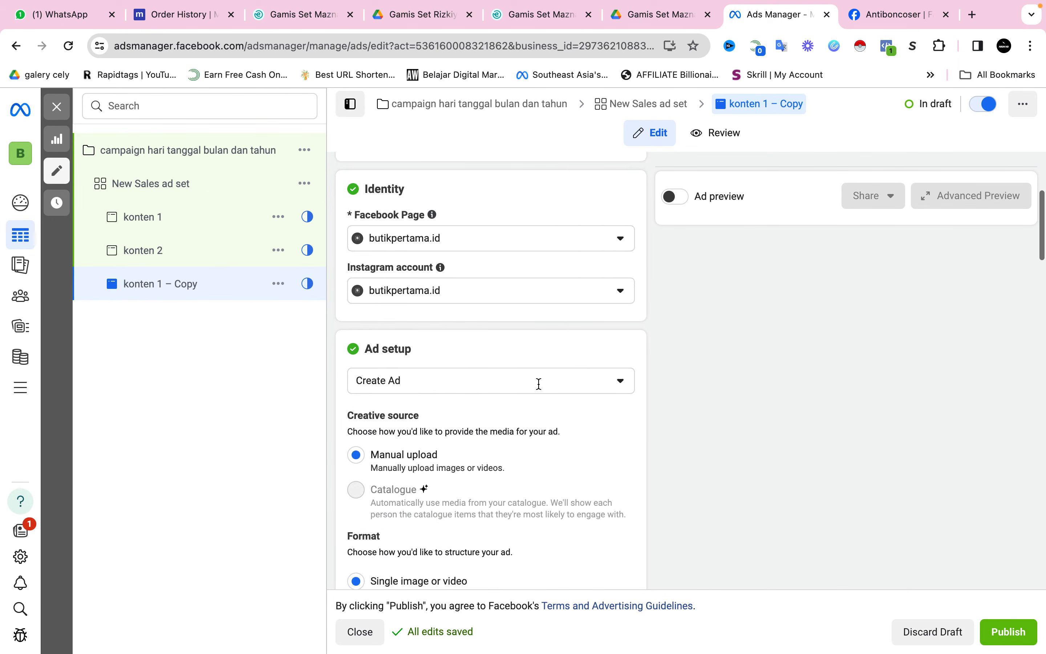
click(422, 210)
drag(422, 210, 391, 208)
text(3)
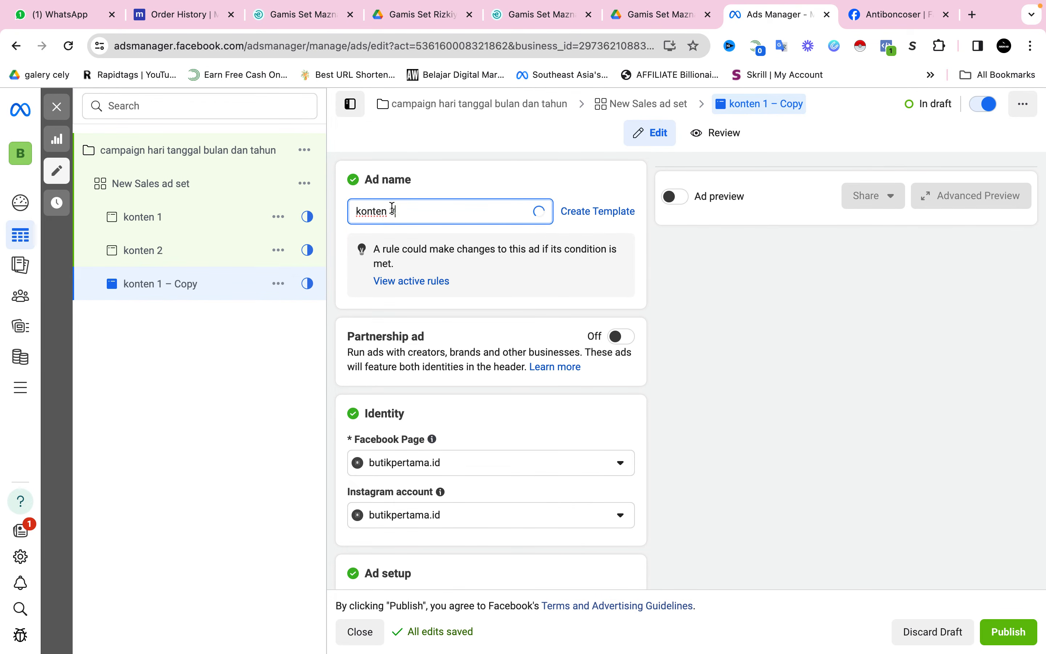
click(343, 157)
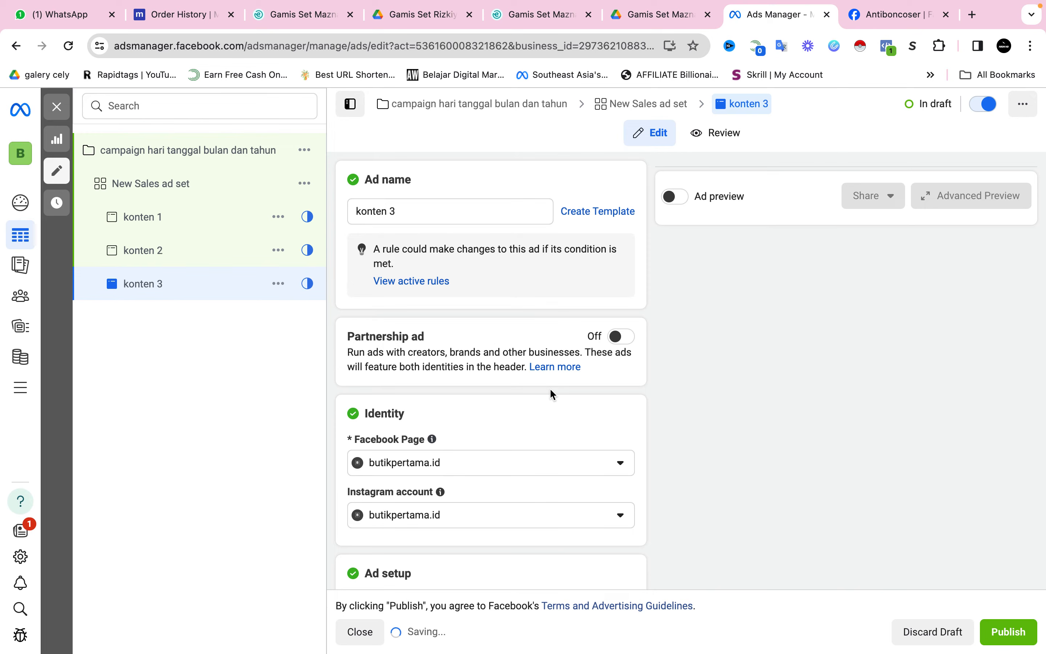
scroll(551, 391, down, 7)
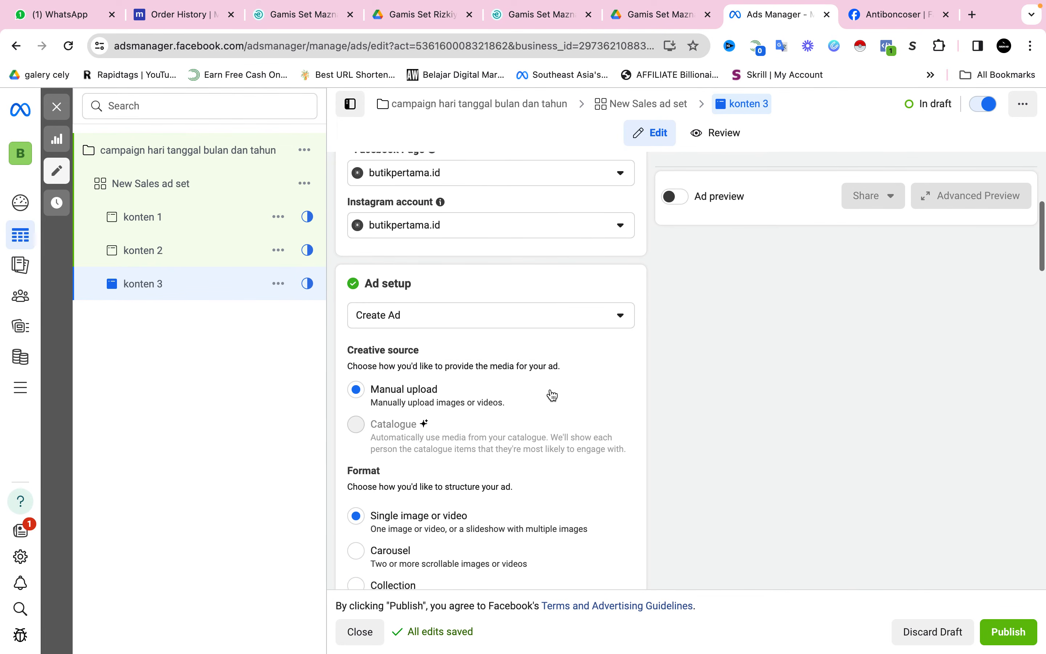